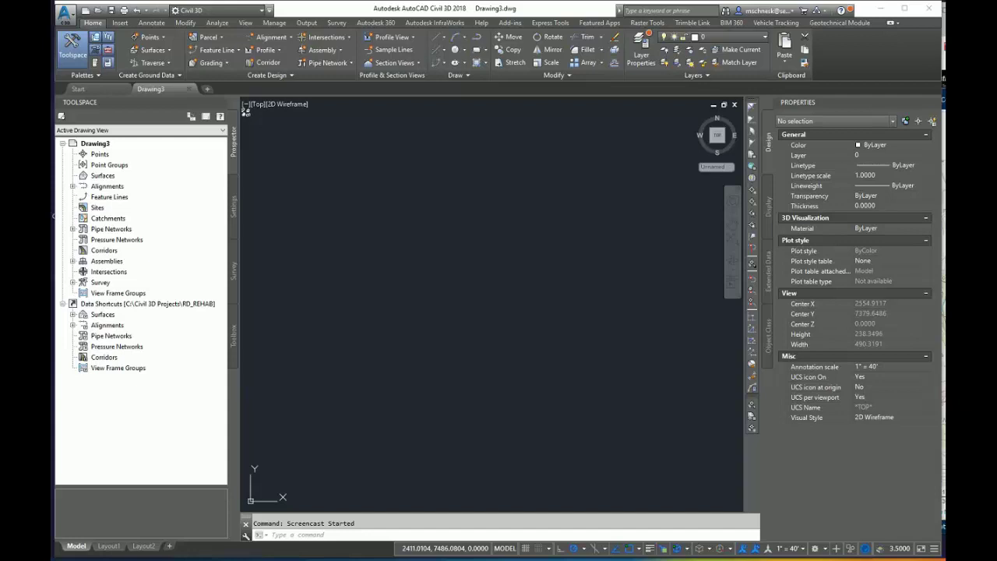
Step: Switch the workspace to Planning and Analysis from the Quick Access workspace list
left_click(248, 10)
left_click(223, 56)
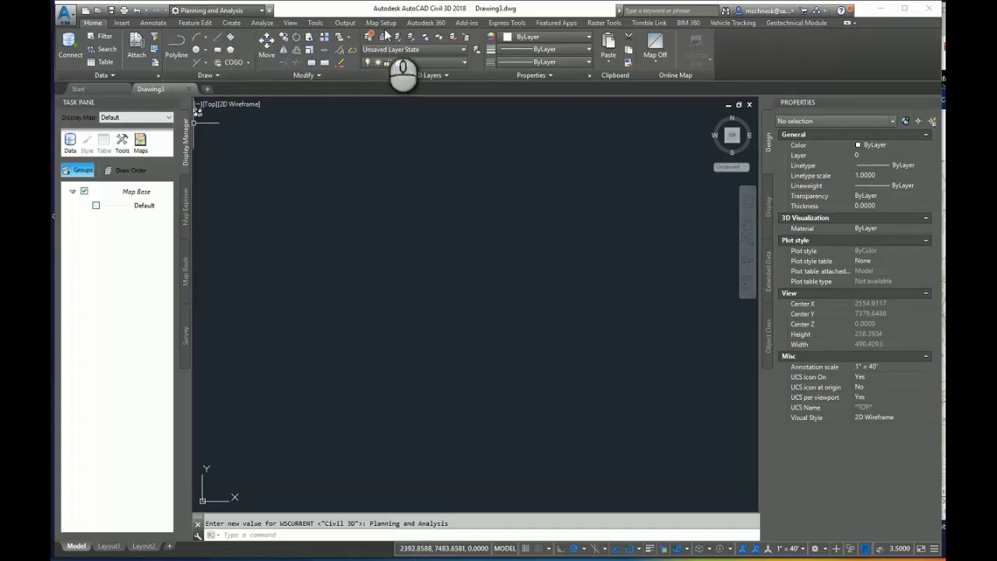
Step: Assign MO83-EF to the drawing, filtering the list by US Survey Foot and USA, Missouri
left_click(381, 22)
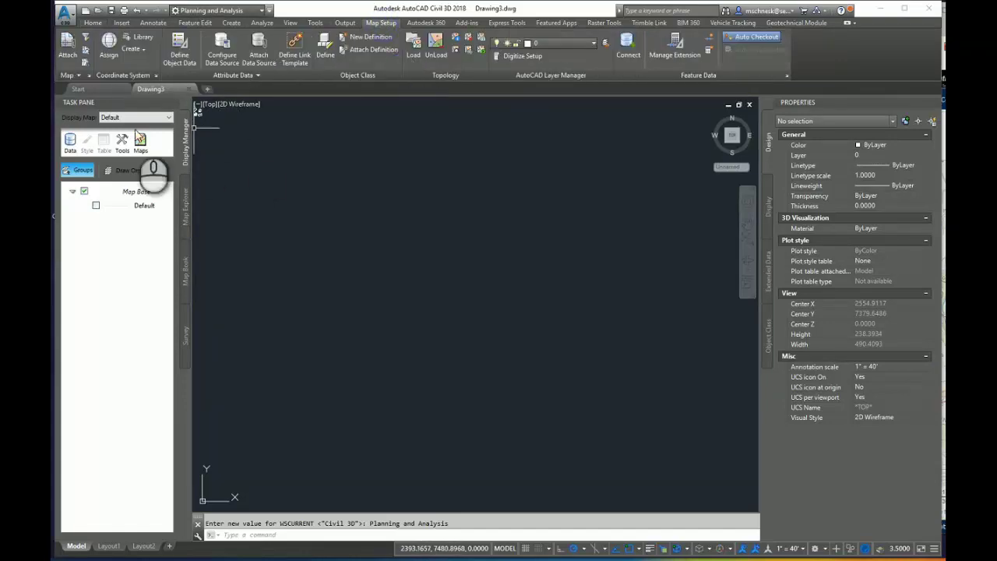
left_click(109, 47)
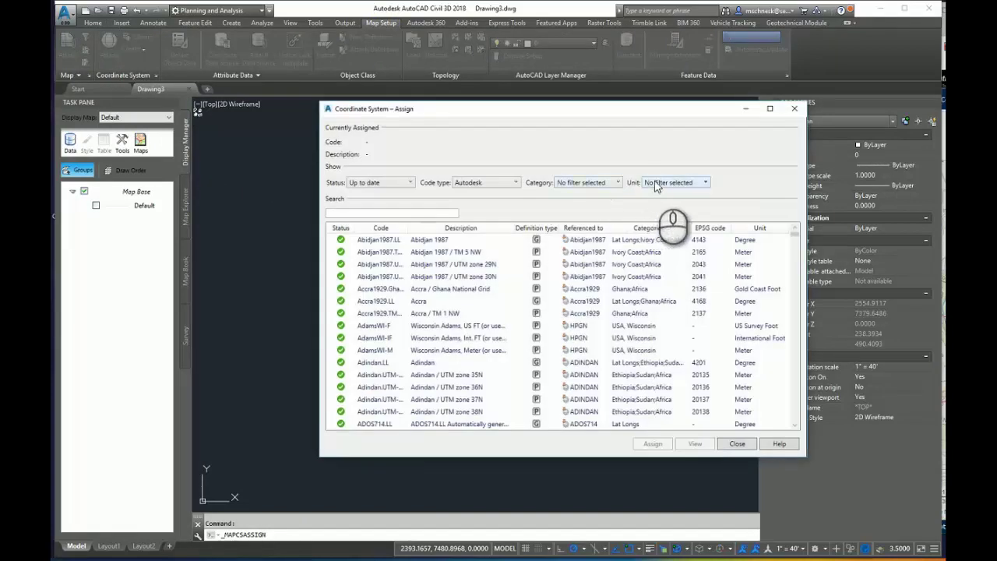
left_click(668, 182)
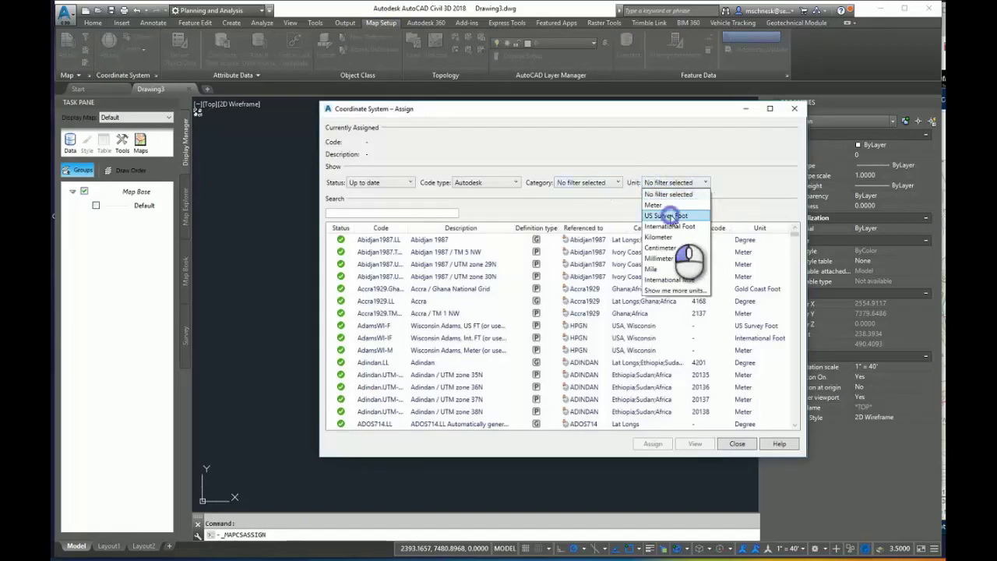
left_click(612, 183)
left_click(612, 183)
left_click_drag(717, 201, 711, 334)
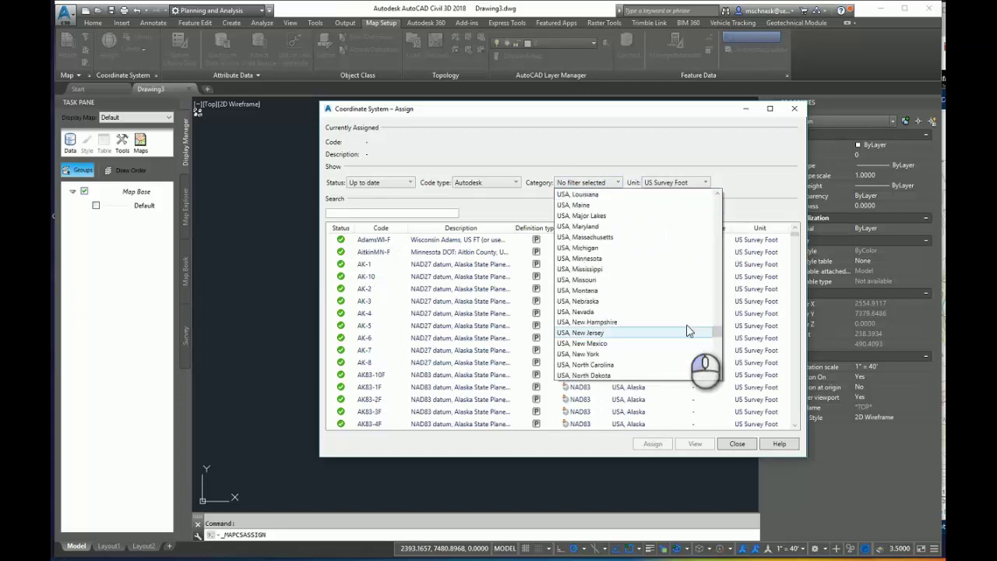
left_click(581, 280)
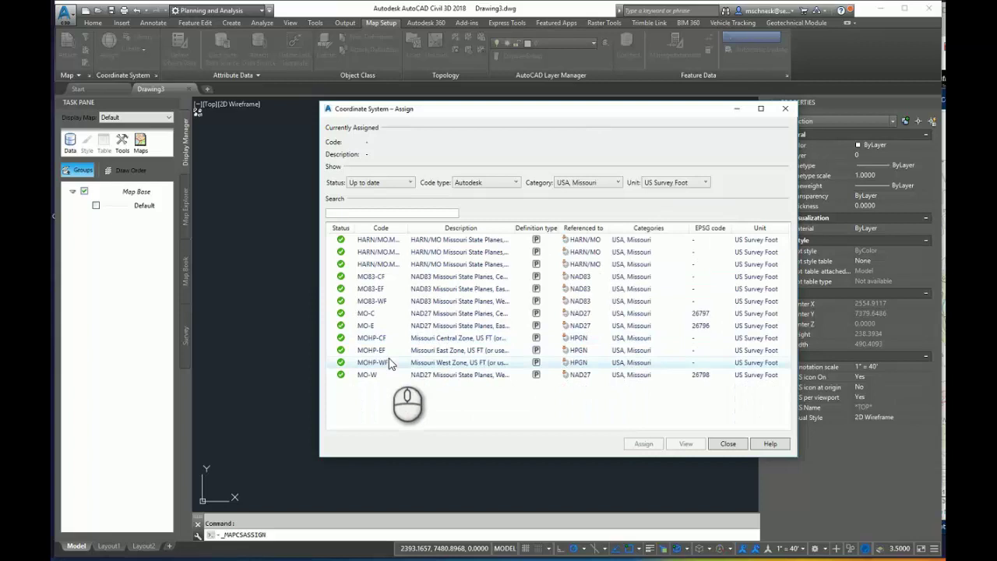
left_click(371, 289)
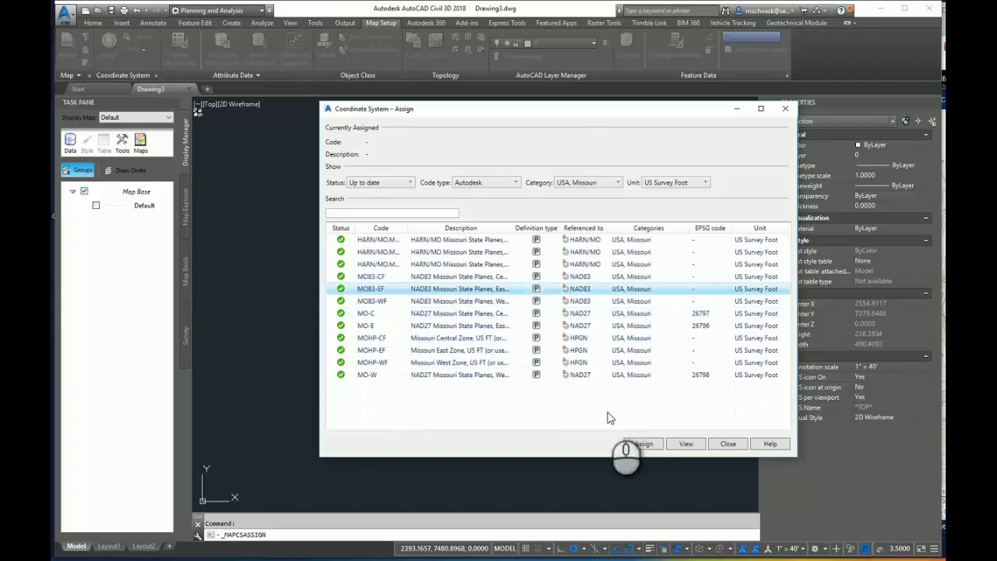
left_click(657, 444)
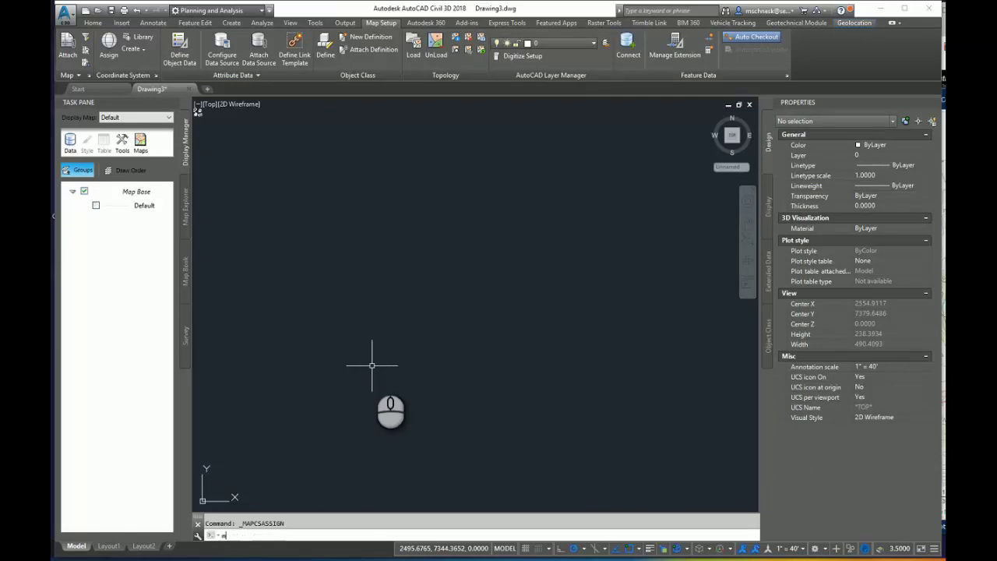
Step: Run MAPIMPORT on contours.shp and open the Data setting for the contours layer
type("mapim")
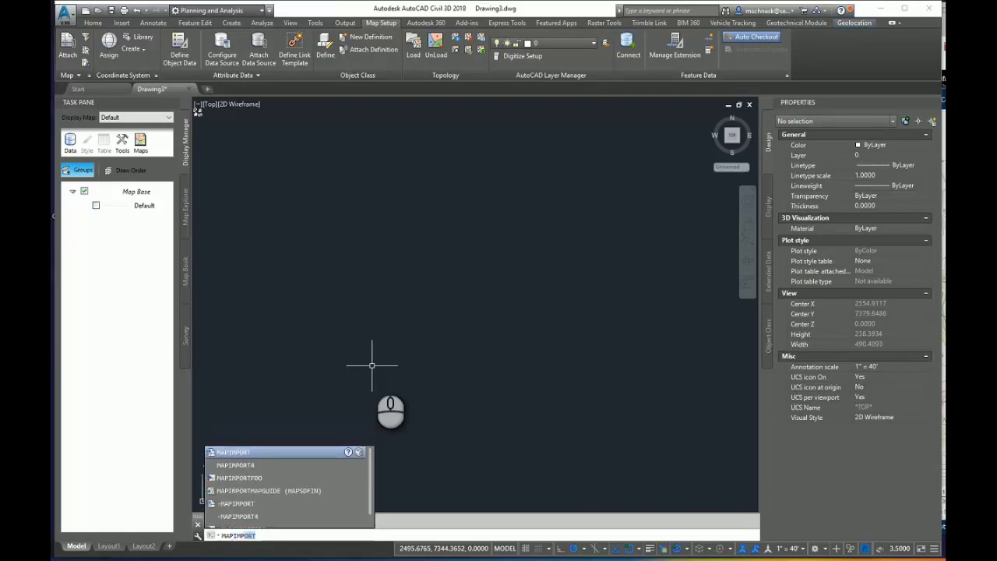
type("port")
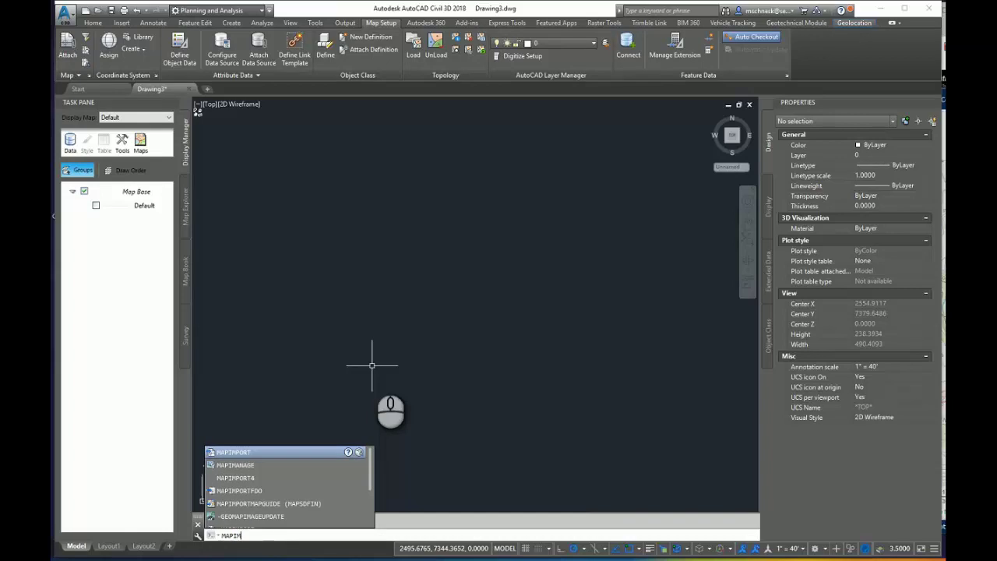
type("port")
key("Return")
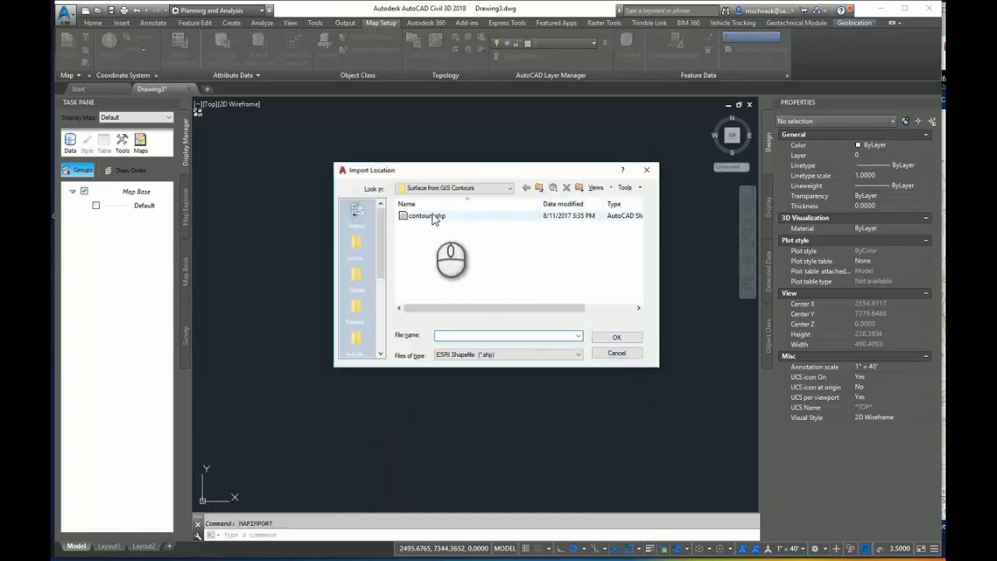
left_click(429, 215)
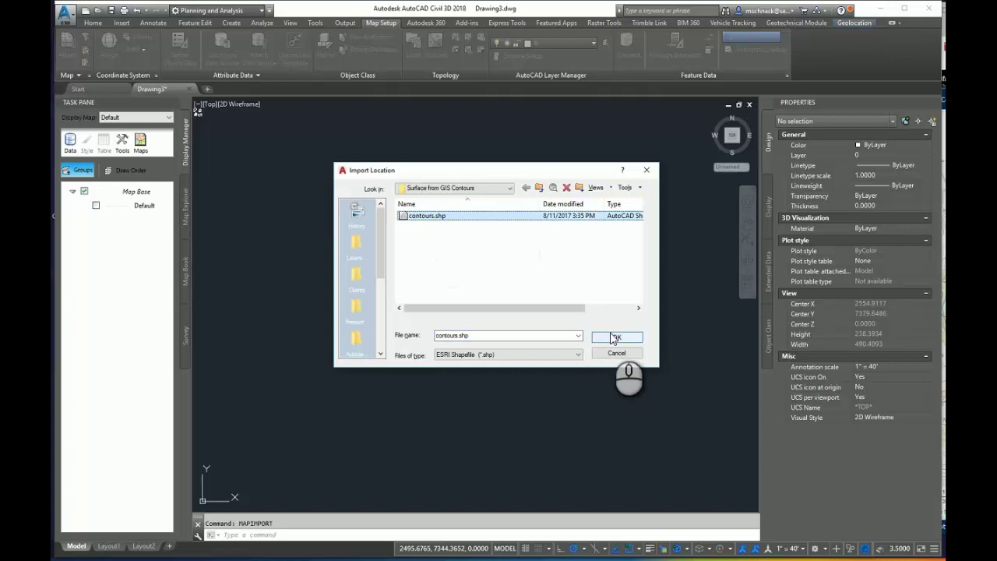
left_click(616, 337)
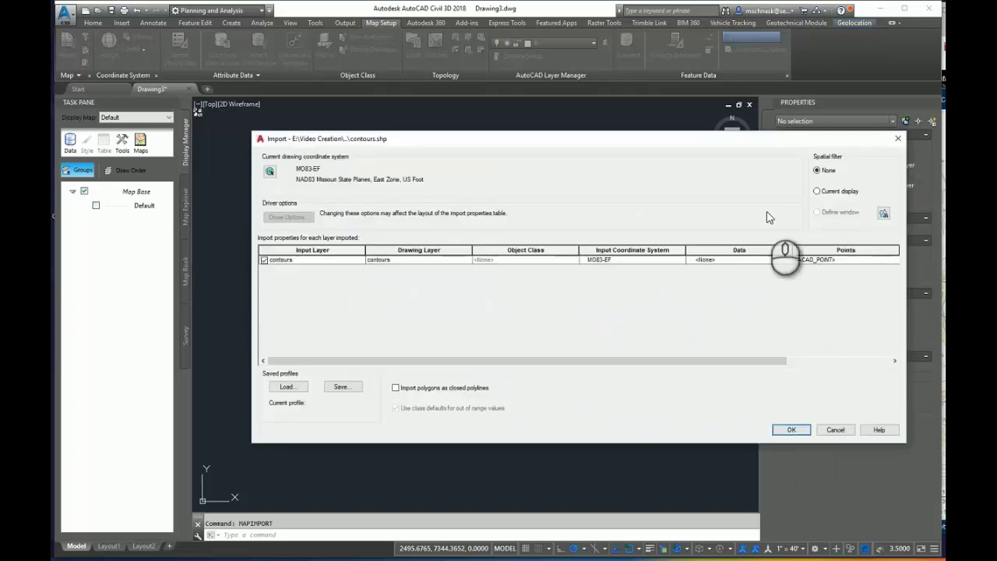
left_click_drag(468, 147, 376, 148)
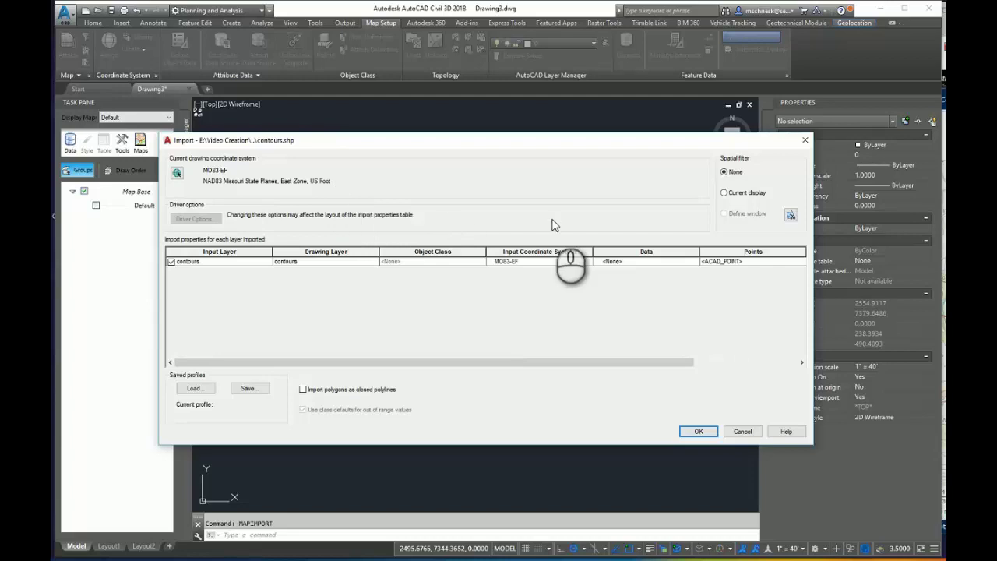
left_click(621, 267)
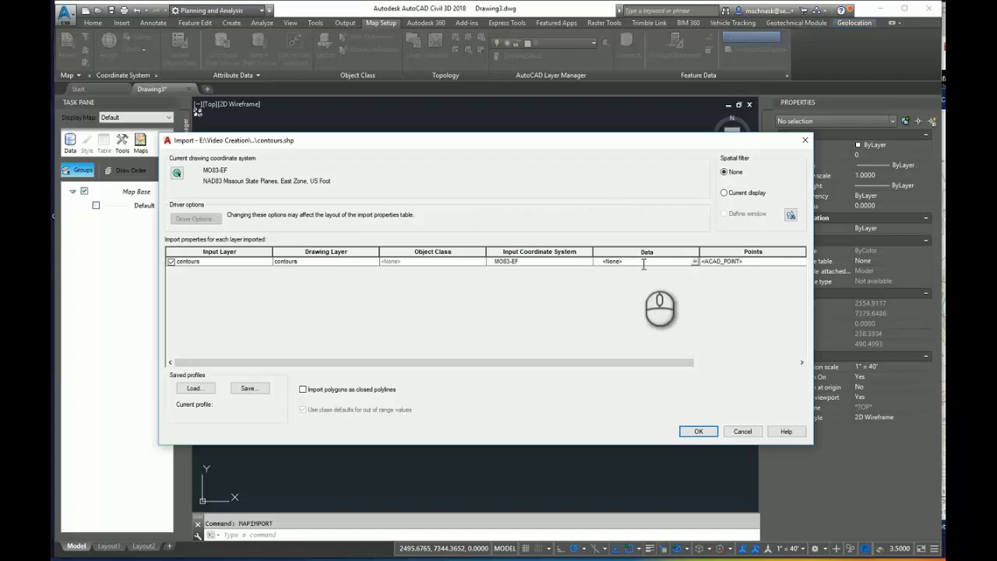
Step: Keep attributes as object data in a contours table, import polygons as closed polylines, and import
left_click(695, 263)
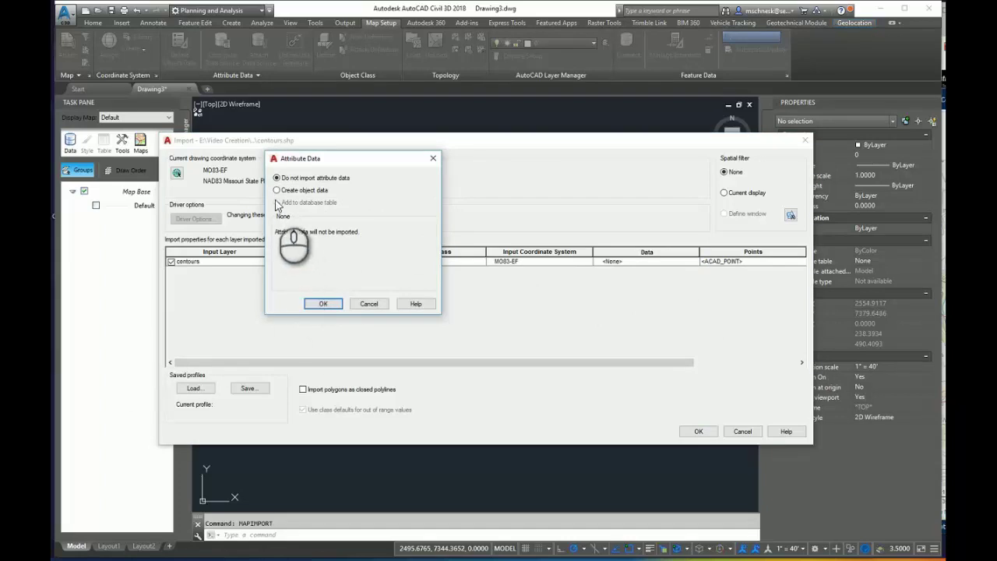
left_click(277, 190)
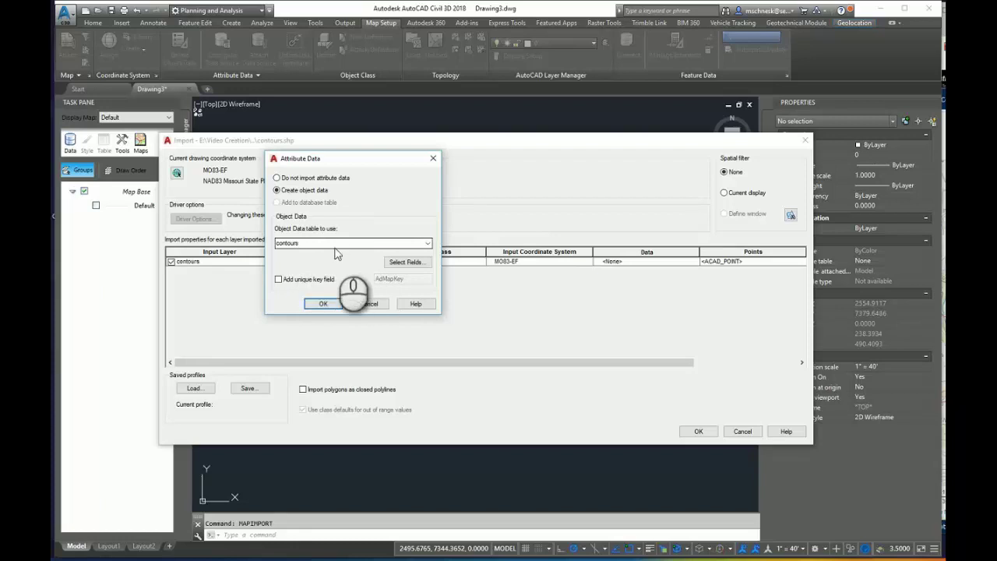
left_click(322, 303)
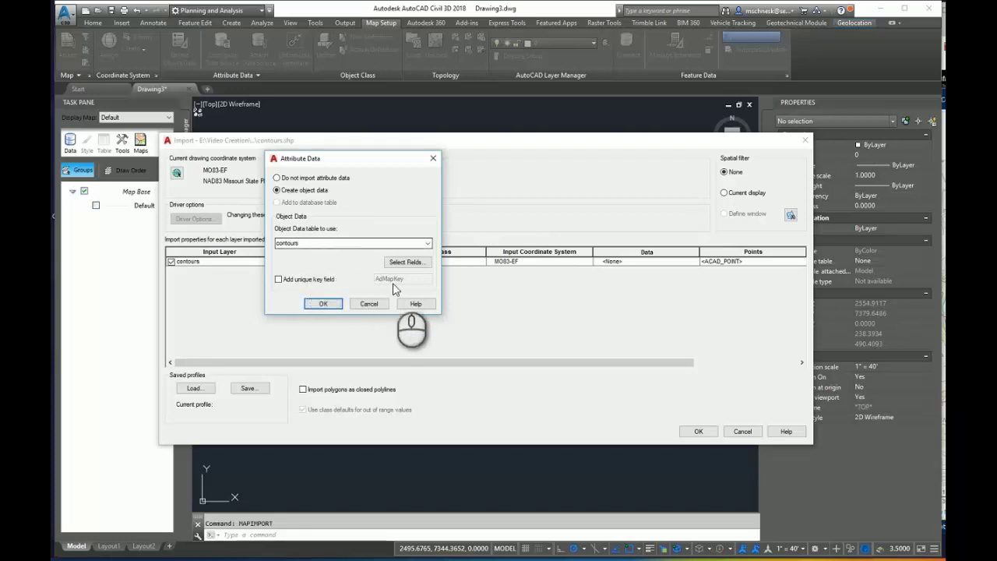
left_click(325, 304)
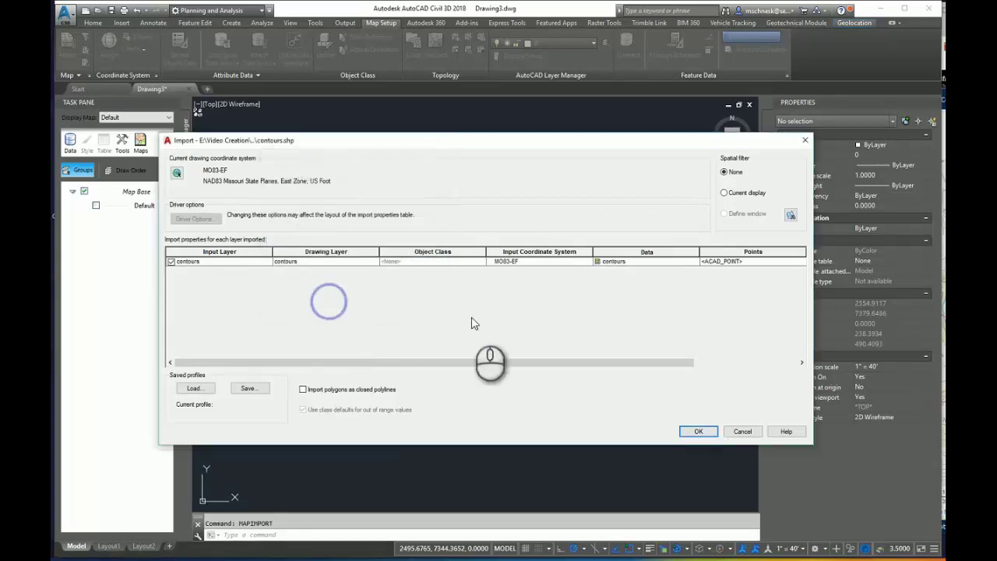
left_click(302, 389)
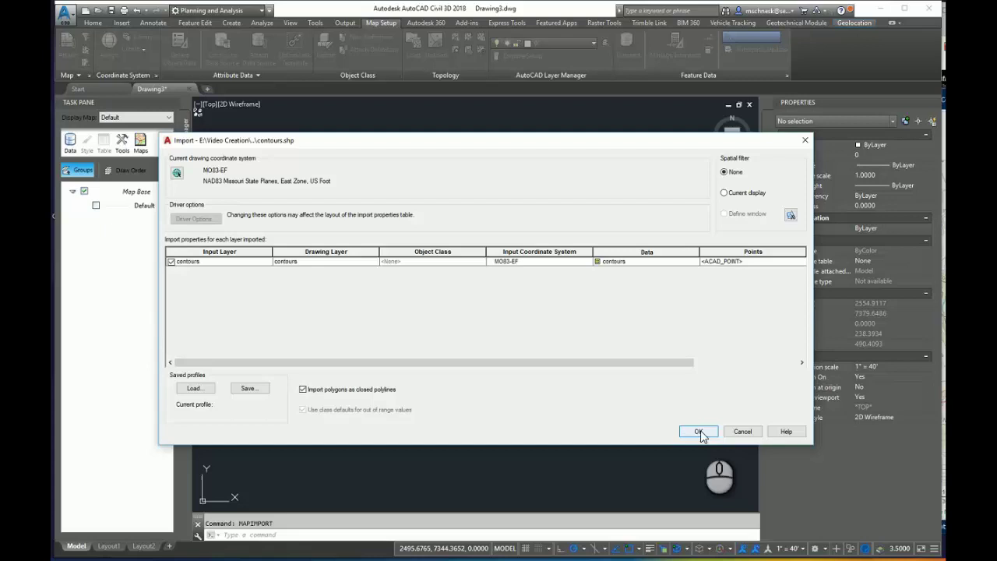
left_click(699, 431)
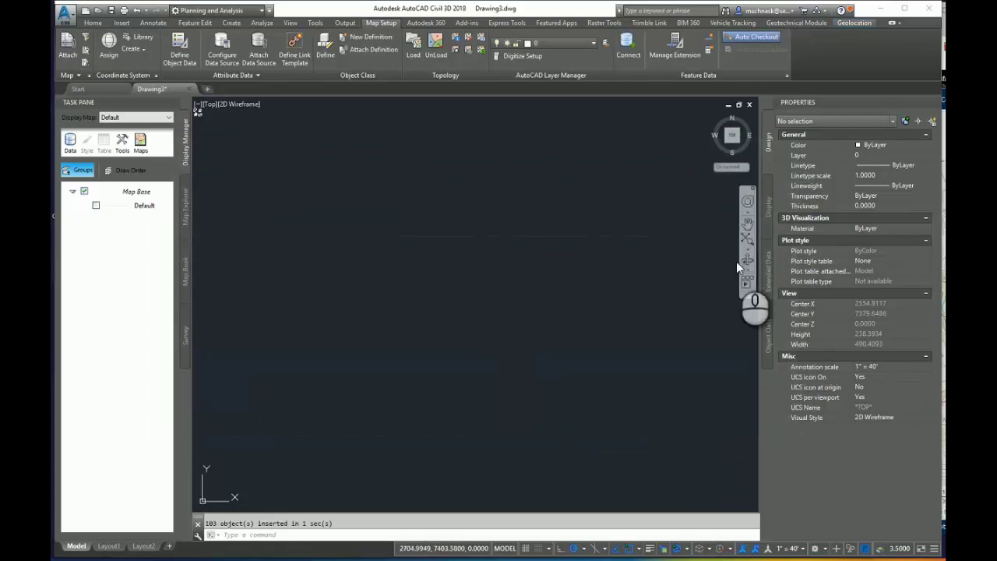
Step: Zoom to all imported contours and inspect one contour whose CONTOURELE attribute reads 520
left_click(746, 238)
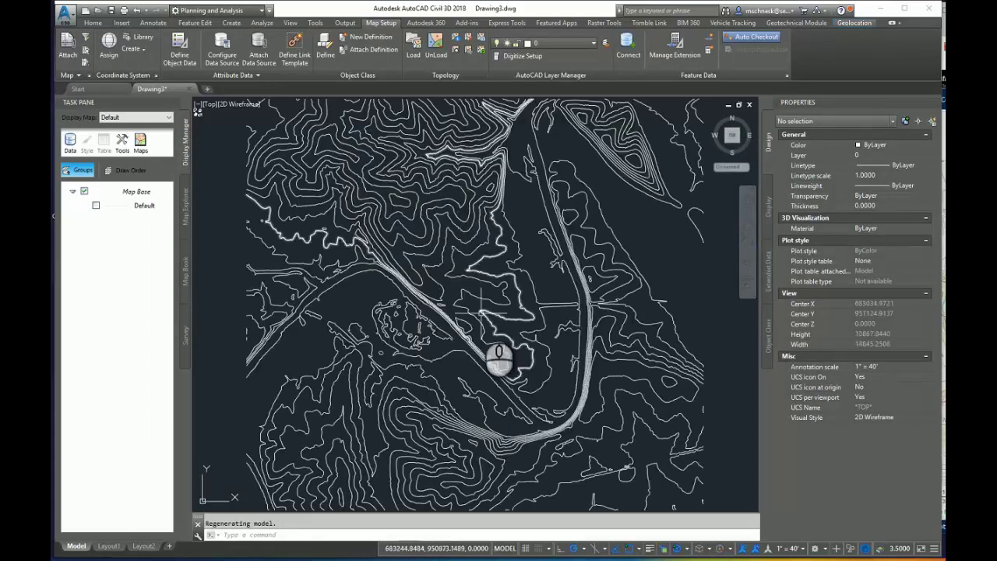
scroll(481, 310, "down", 2)
scroll(482, 310, "up", 2)
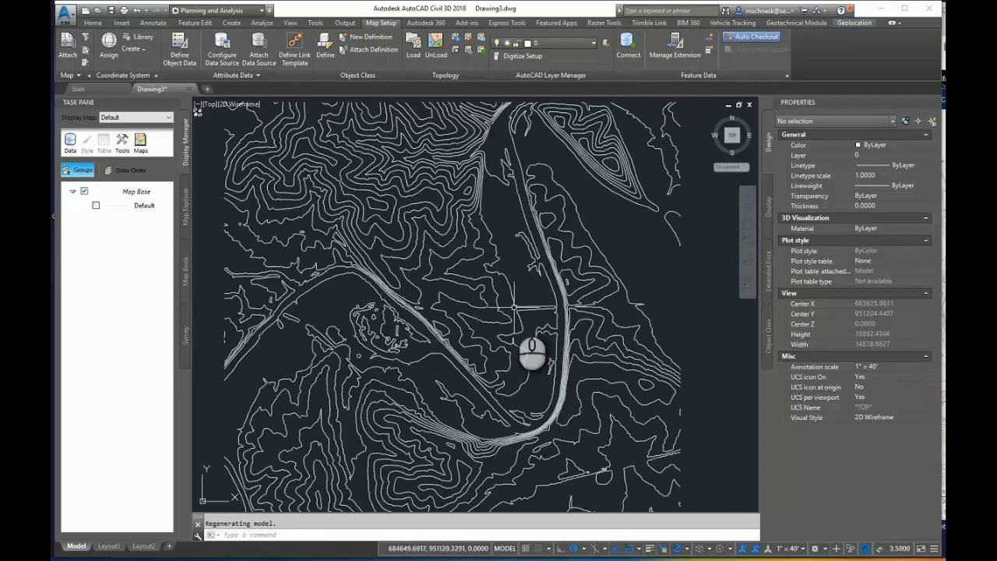
left_click(507, 302)
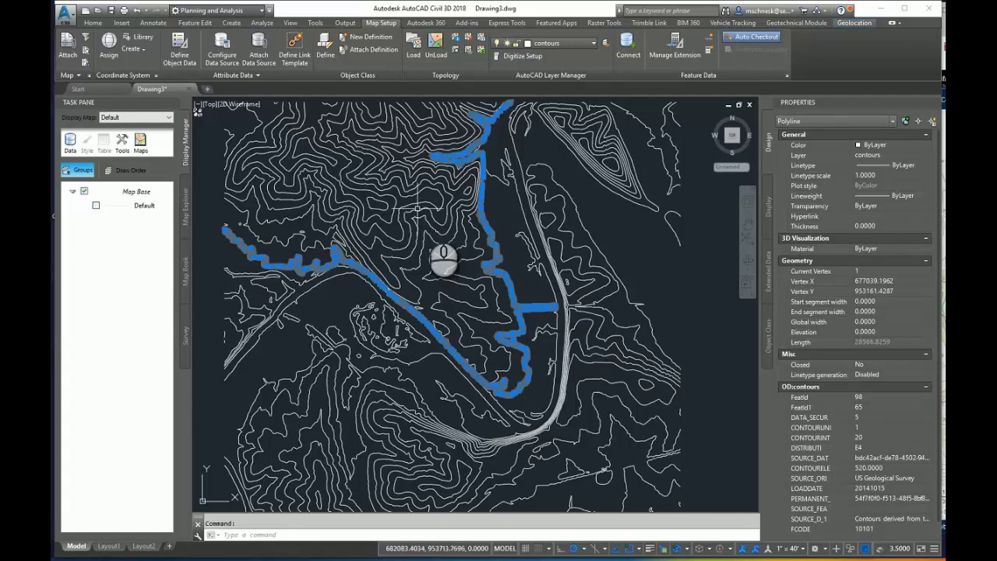
scroll(832, 373, "down", 1)
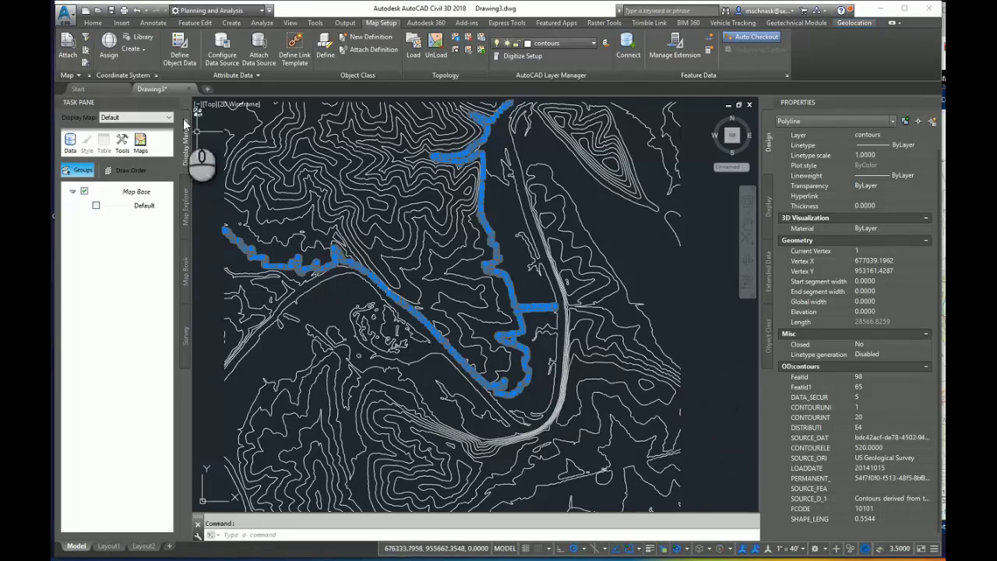
Step: Save the drawing over the existing 2DContour.dwg, then close it
left_click(111, 11)
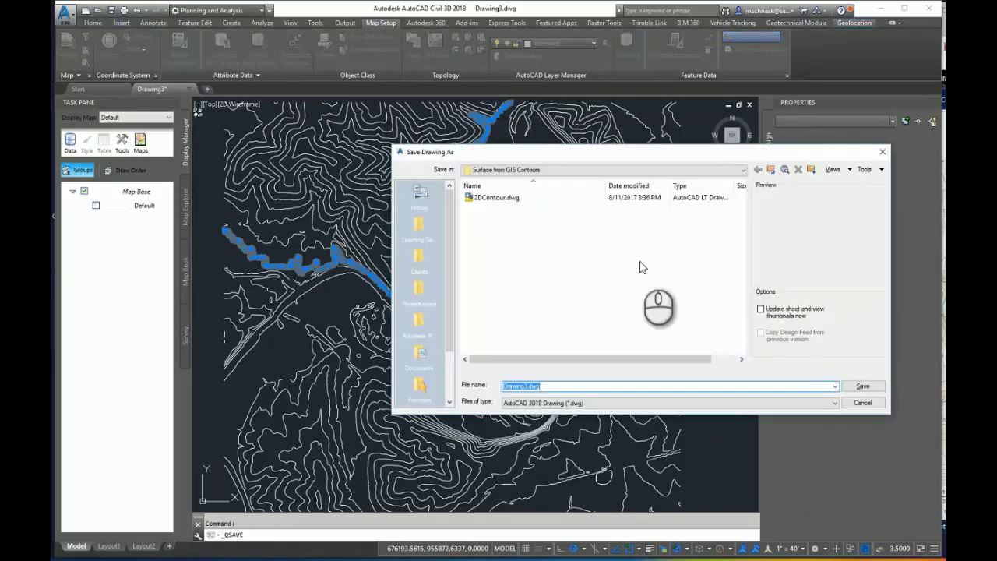
left_click(499, 199)
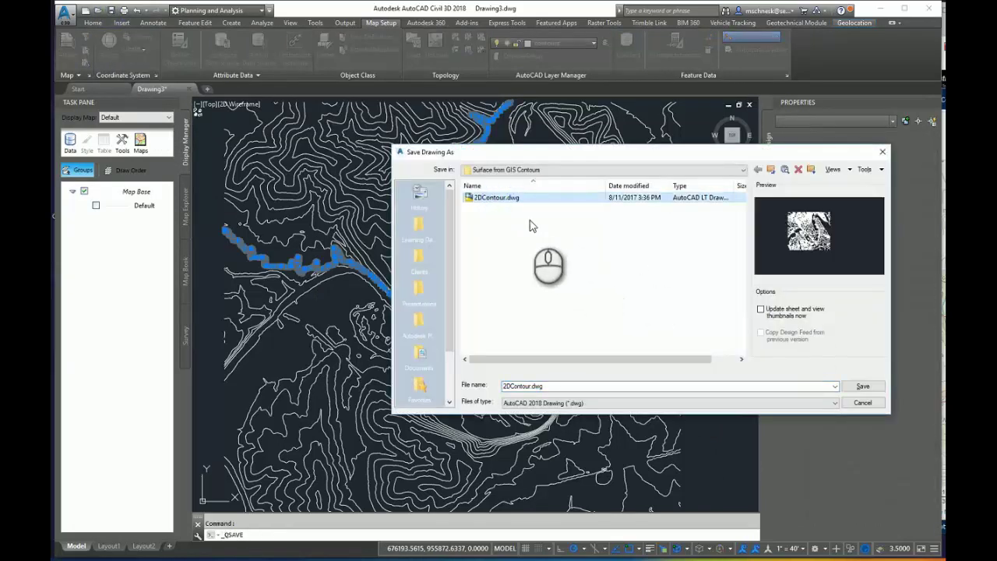
left_click(862, 385)
left_click(604, 312)
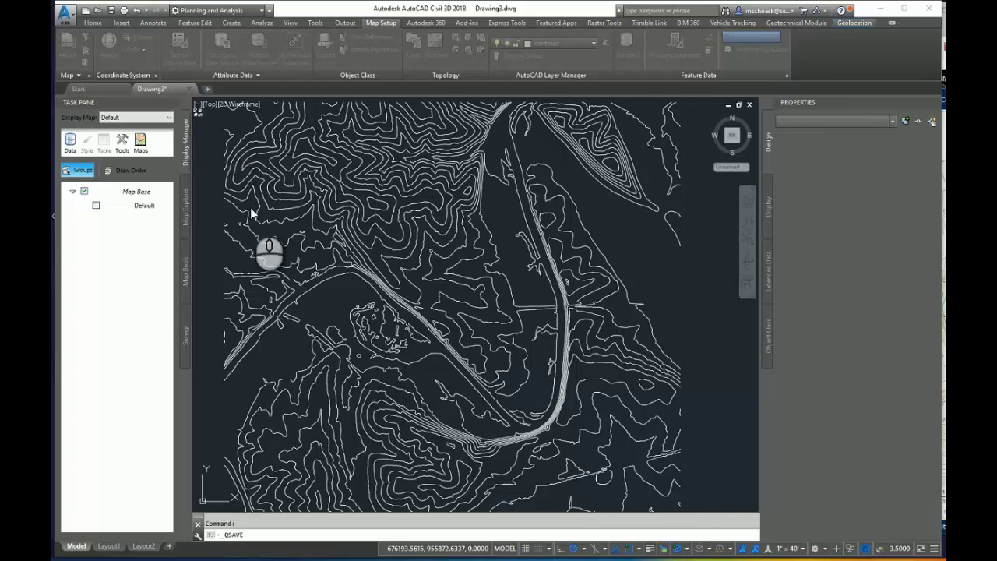
left_click(188, 91)
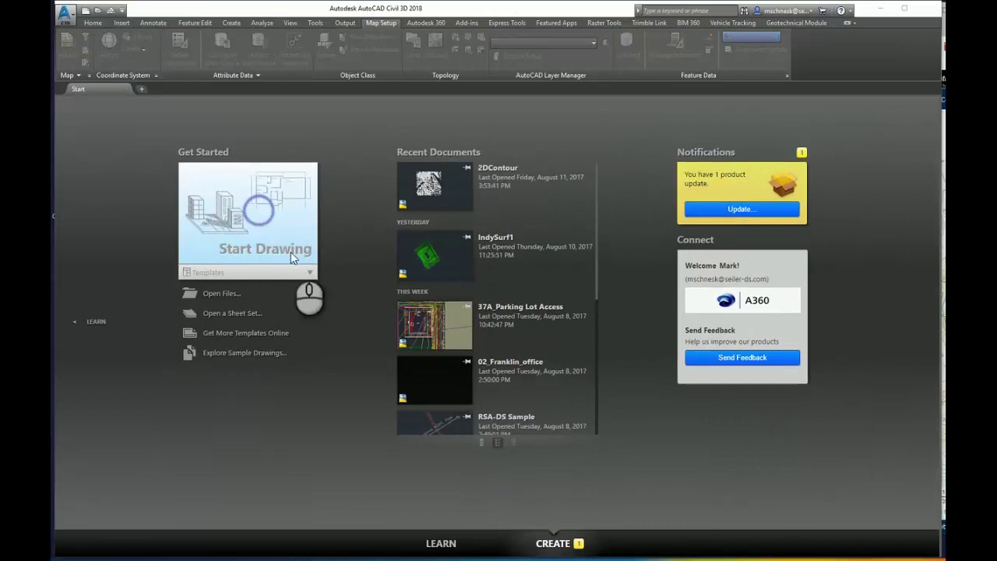
Step: Start a new blank drawing and assign it MO83-EF, found by searching '83-EF'
left_click(290, 252)
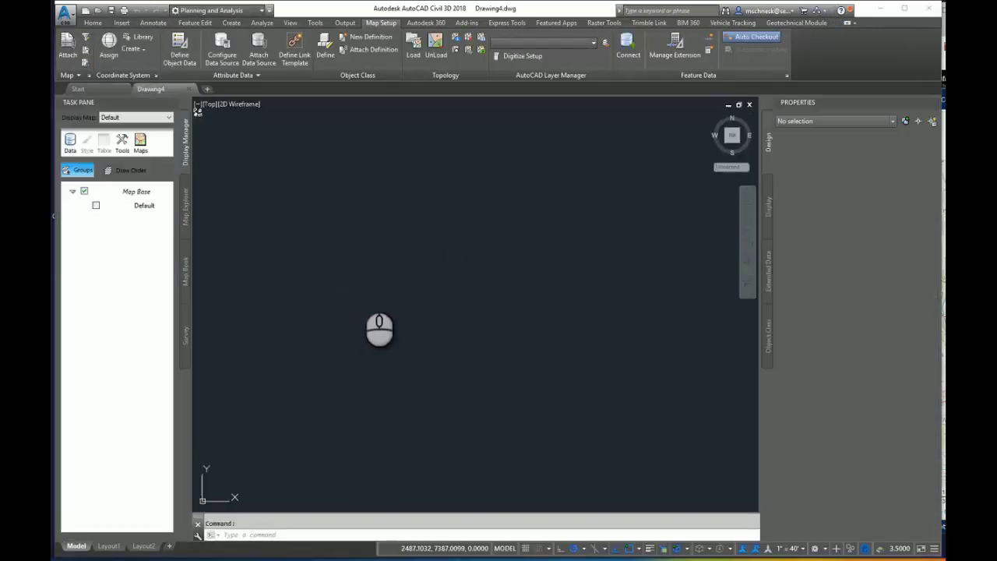
left_click(108, 44)
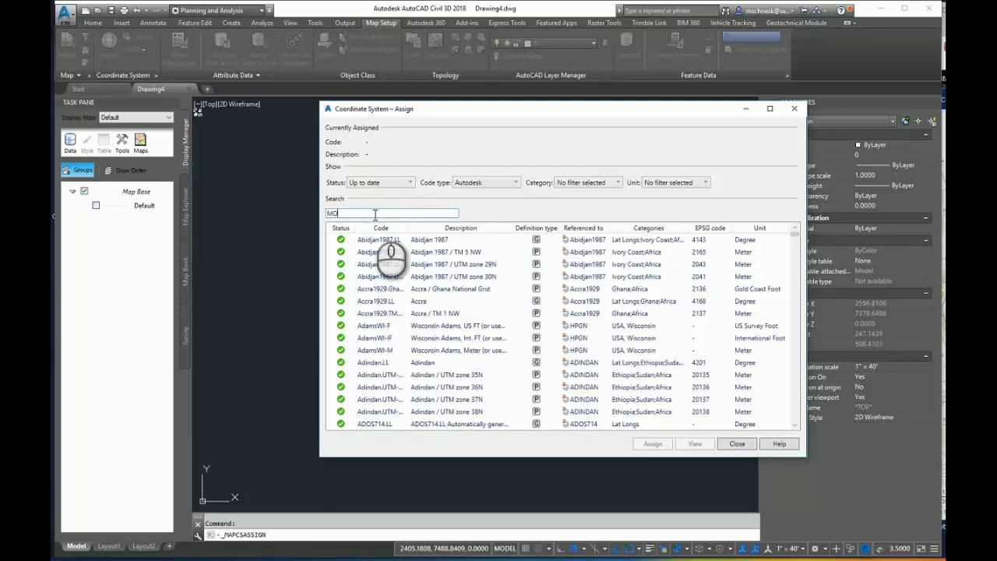
type("83-")
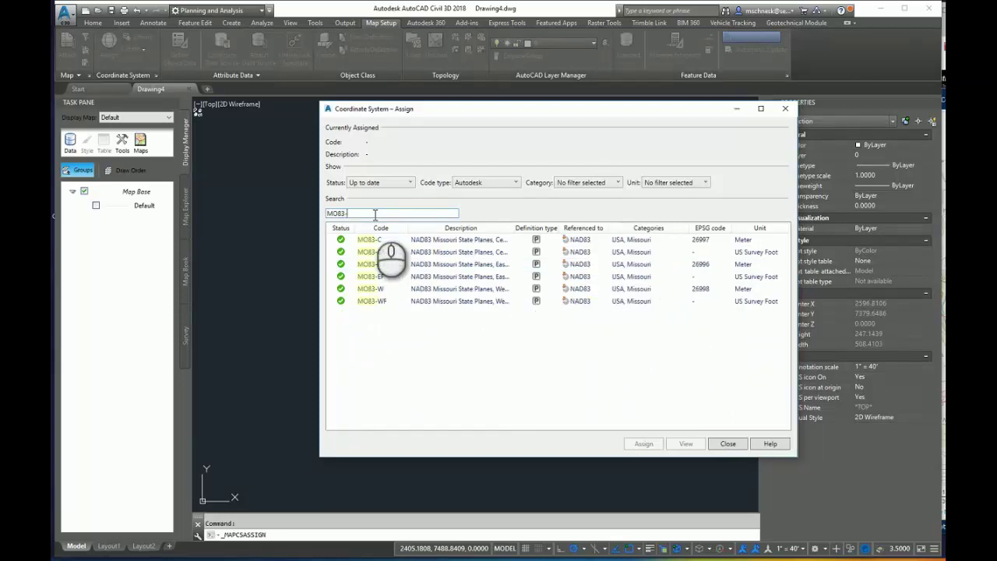
type("EF")
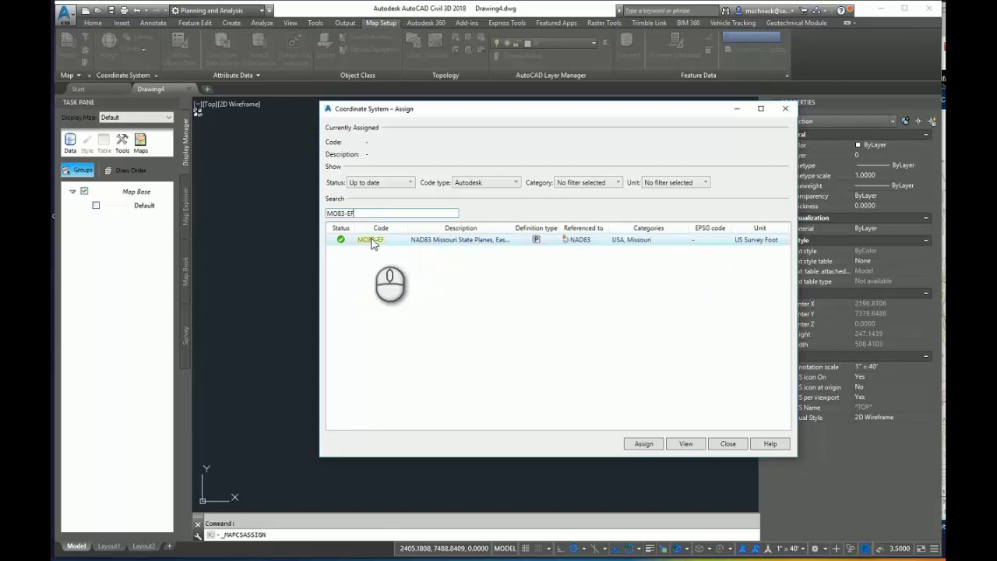
left_click(372, 239)
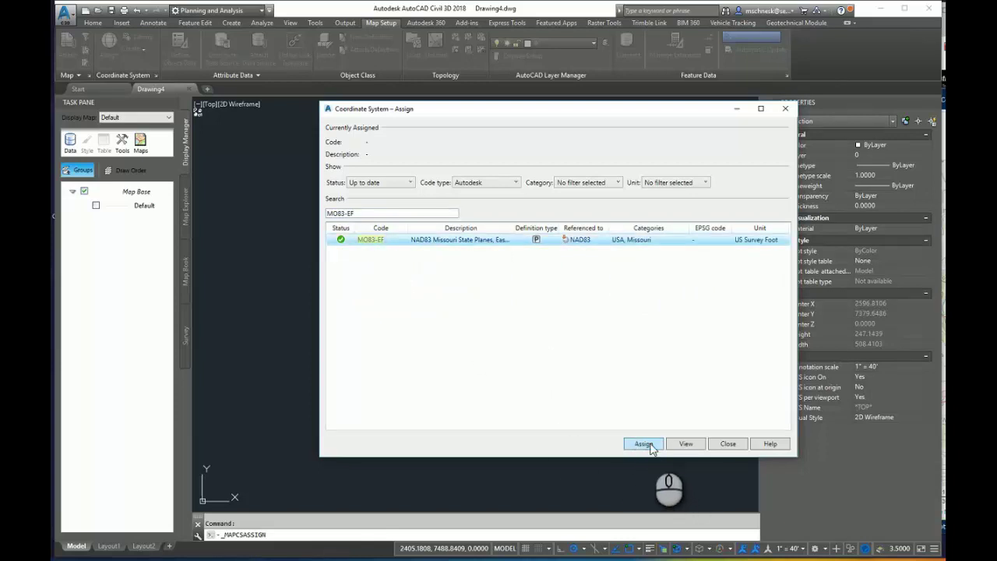
left_click(641, 443)
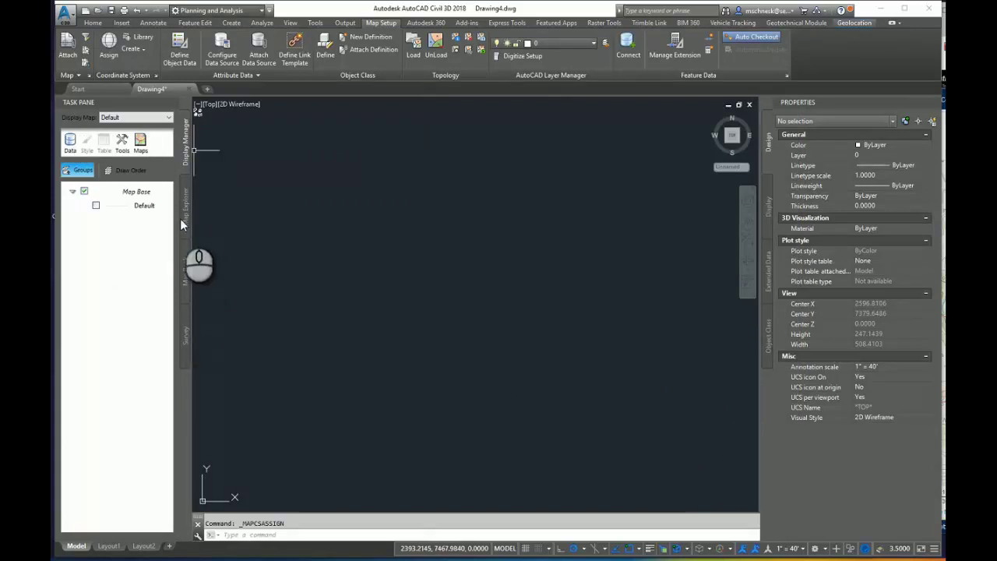
Step: Attach from Map Explorer Drawings, browsing to E:\Video Creation\Screencast Datasets\Surface from GIS Contours for 2DContour
left_click(186, 214)
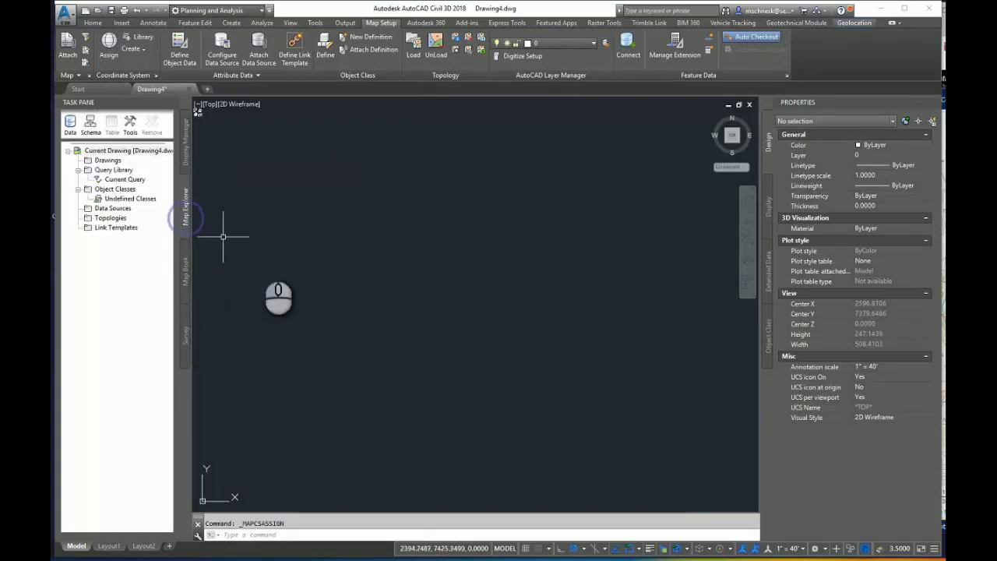
right_click(117, 161)
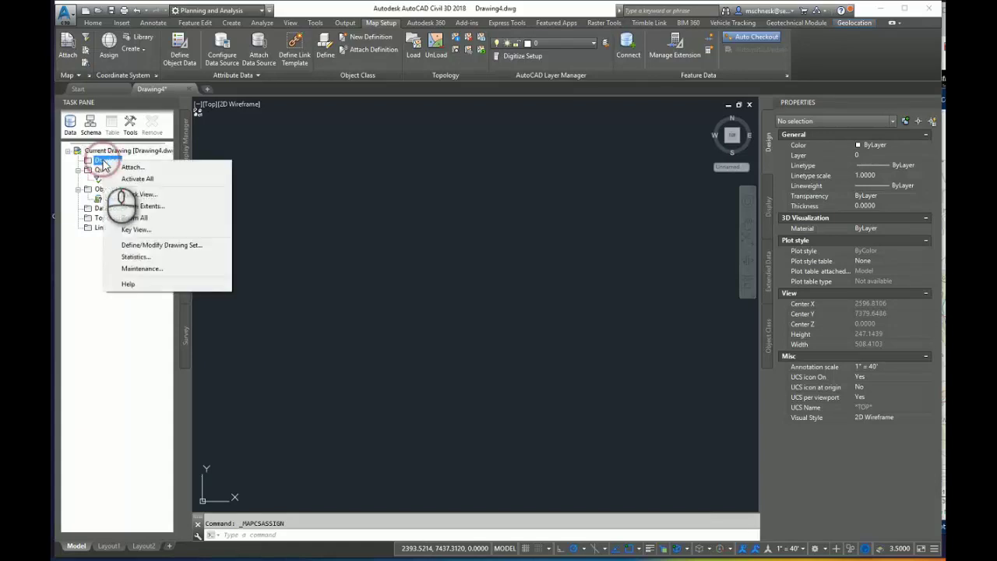
left_click(126, 168)
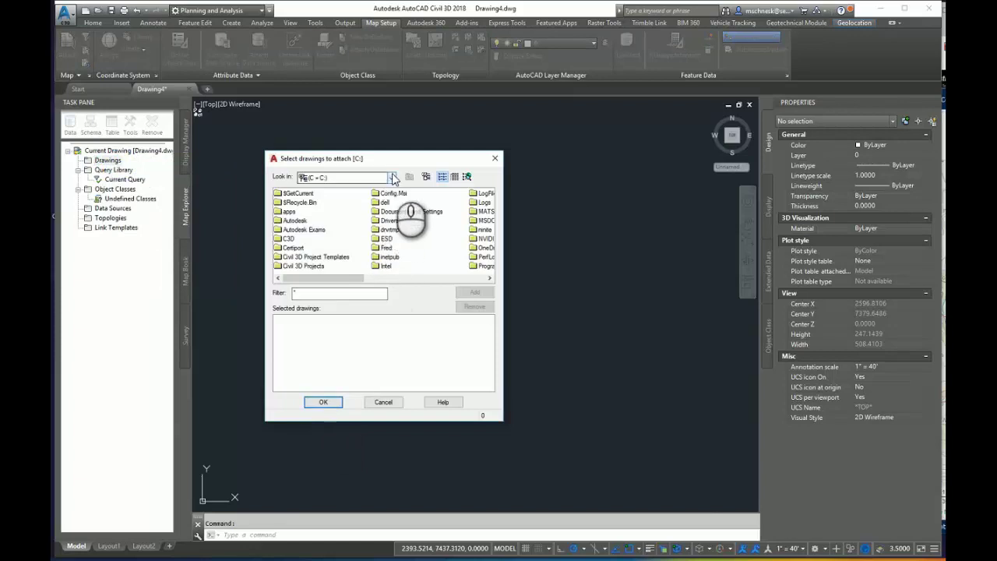
left_click(386, 178)
left_click(371, 198)
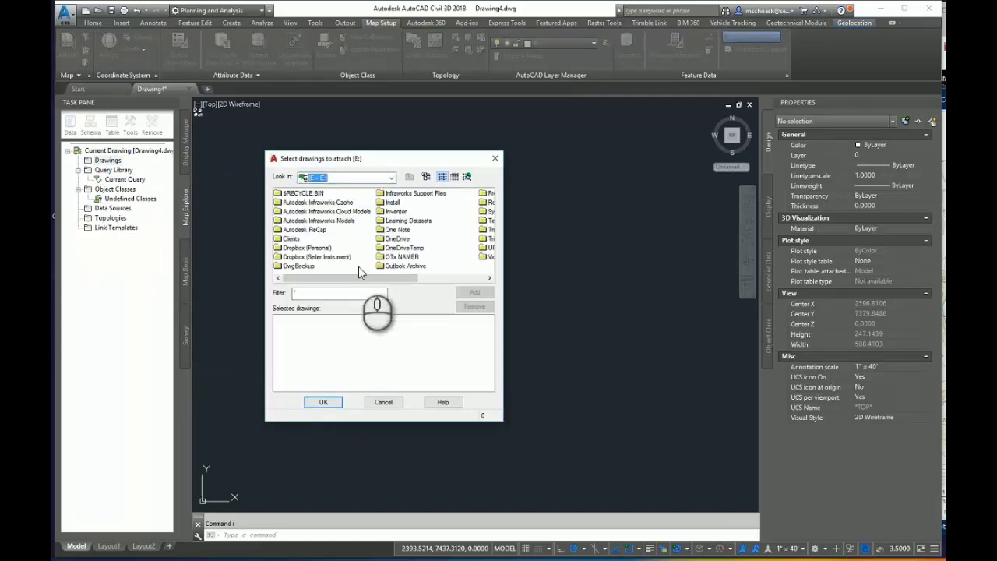
left_click_drag(358, 276, 435, 268)
double_click(403, 256)
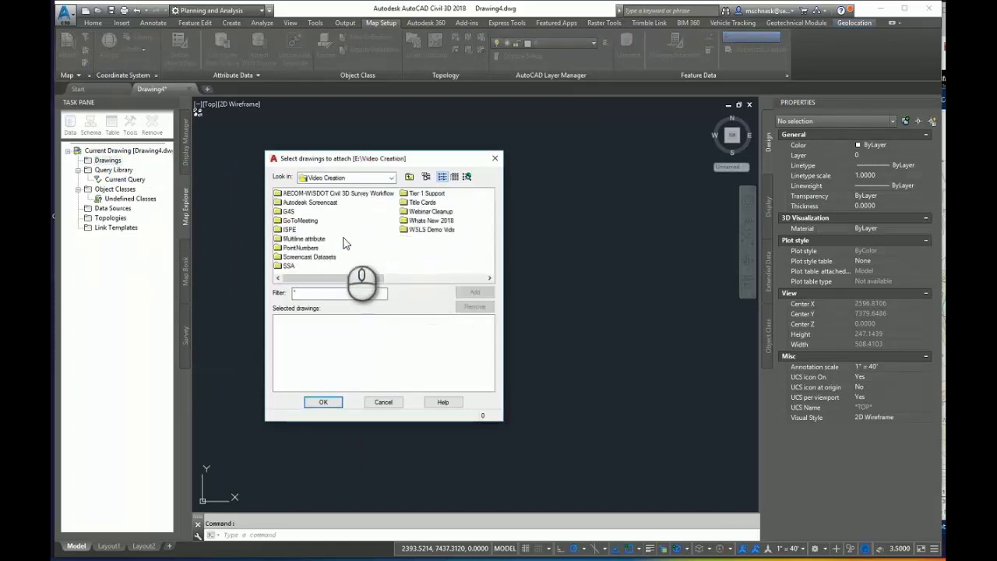
double_click(329, 259)
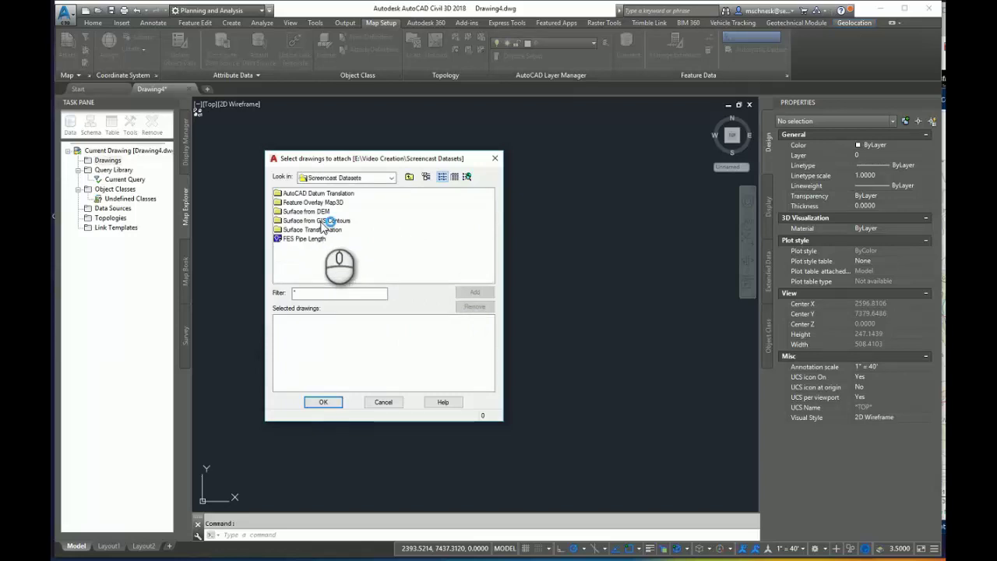
double_click(315, 222)
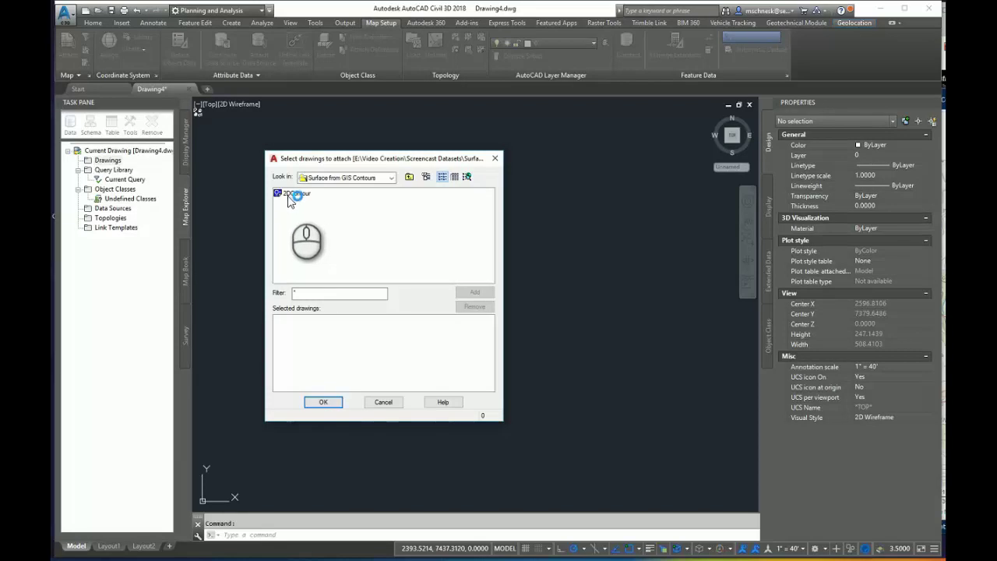
left_click(292, 197)
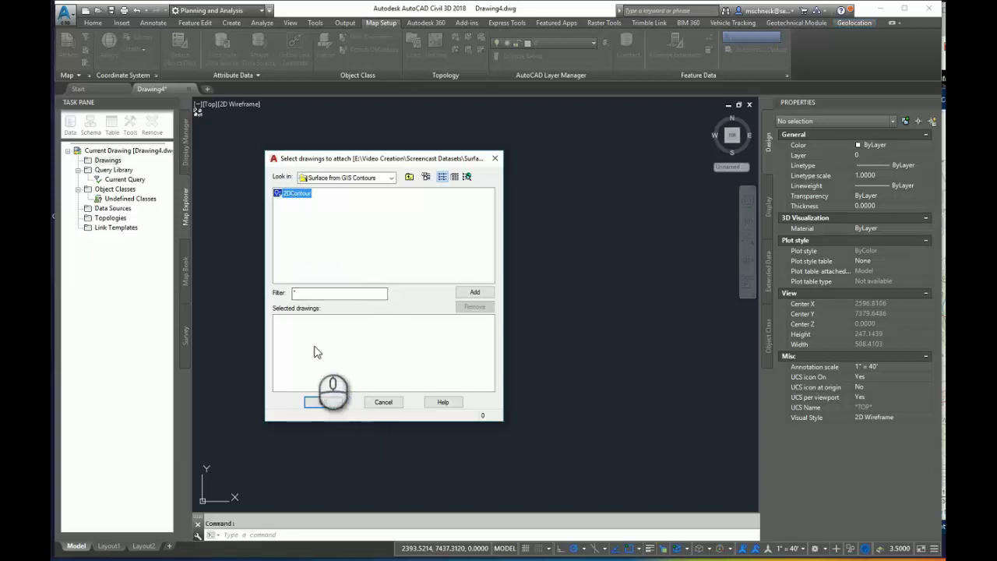
left_click(323, 402)
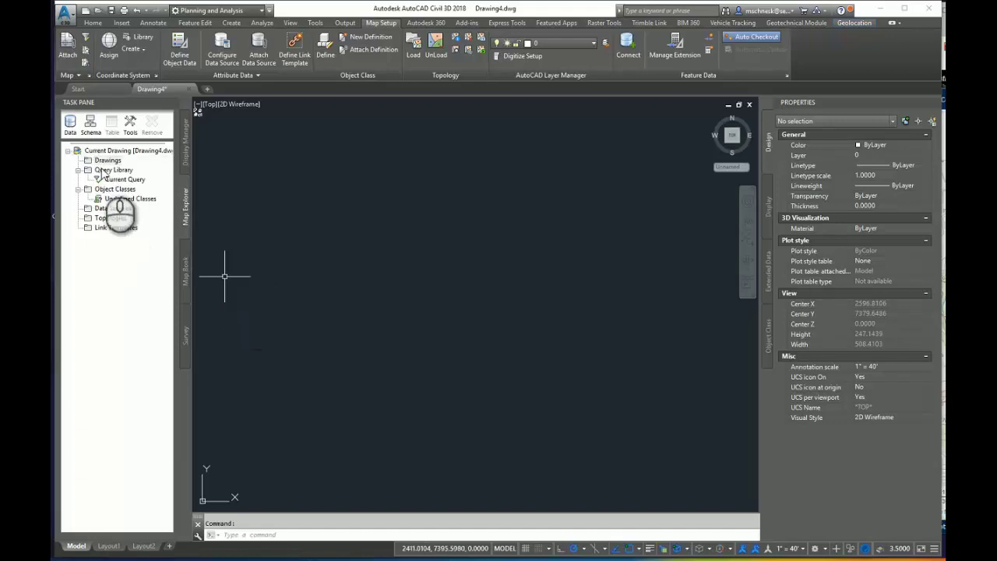
Step: Reopen Attach on the Drawings group and add 2DContour to the drawings to attach
scroll(278, 216, "down", 2)
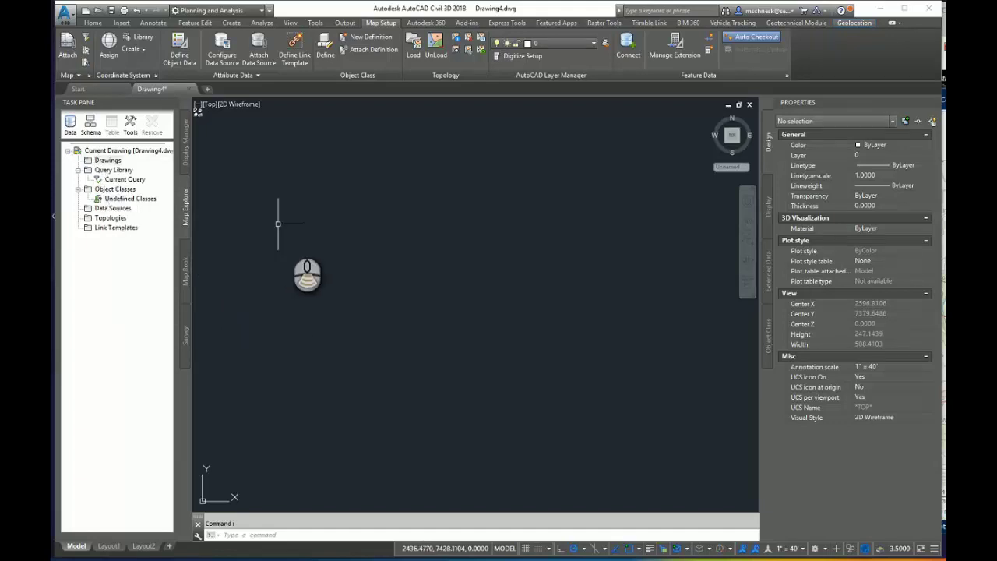
left_click(109, 161)
right_click(111, 165)
left_click(148, 167)
left_click(294, 193)
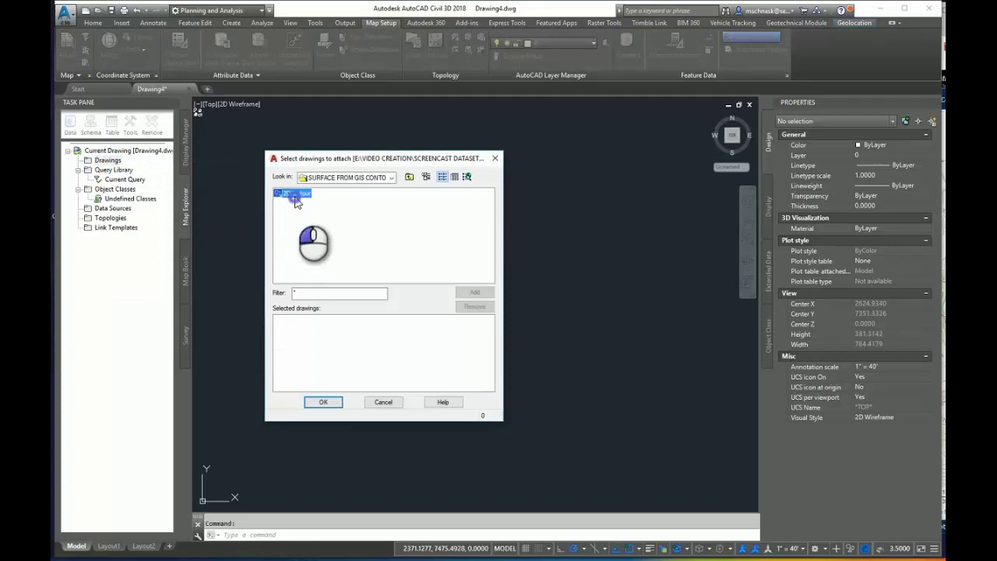
left_click(474, 292)
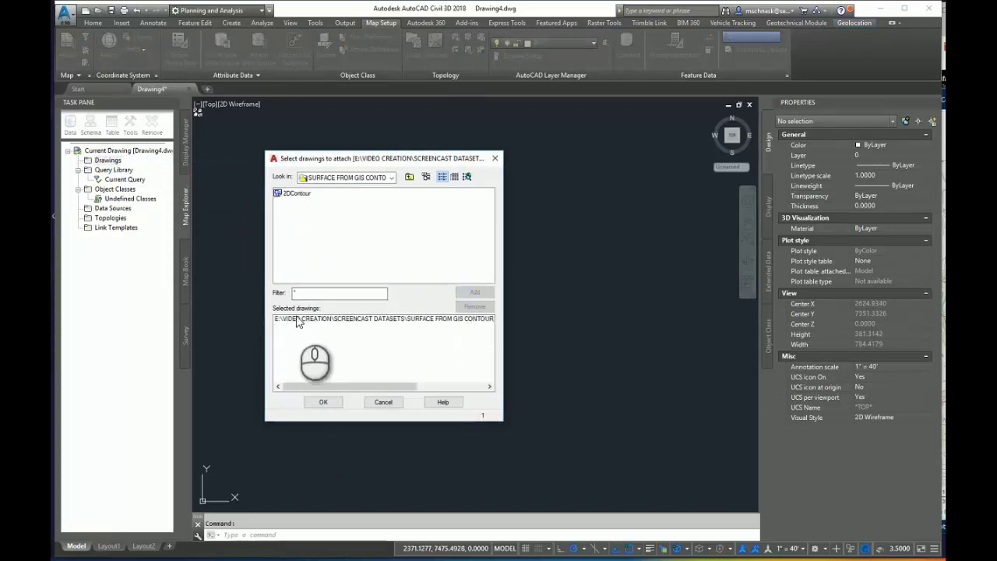
Step: Confirm the selection so 2DContour.dwg is attached under Drawings in Map Explorer
left_click(323, 402)
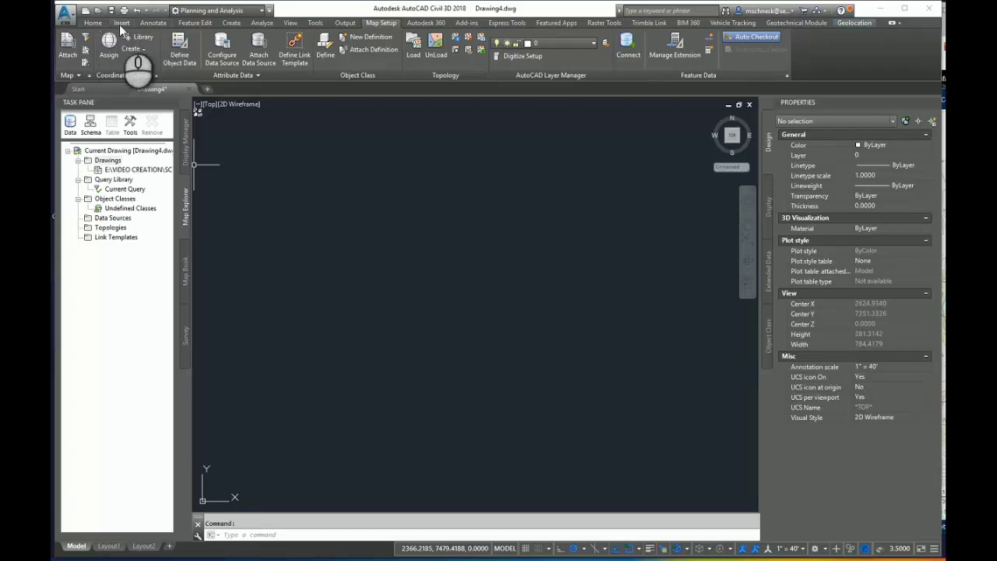
Step: Open the query definition window for Current Query and move it aside
left_click(125, 190)
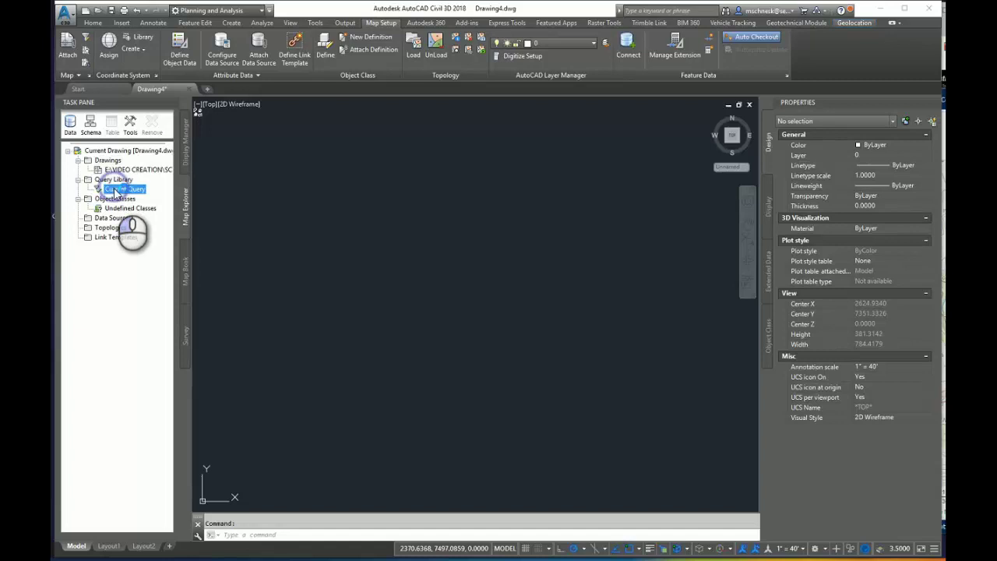
right_click(128, 190)
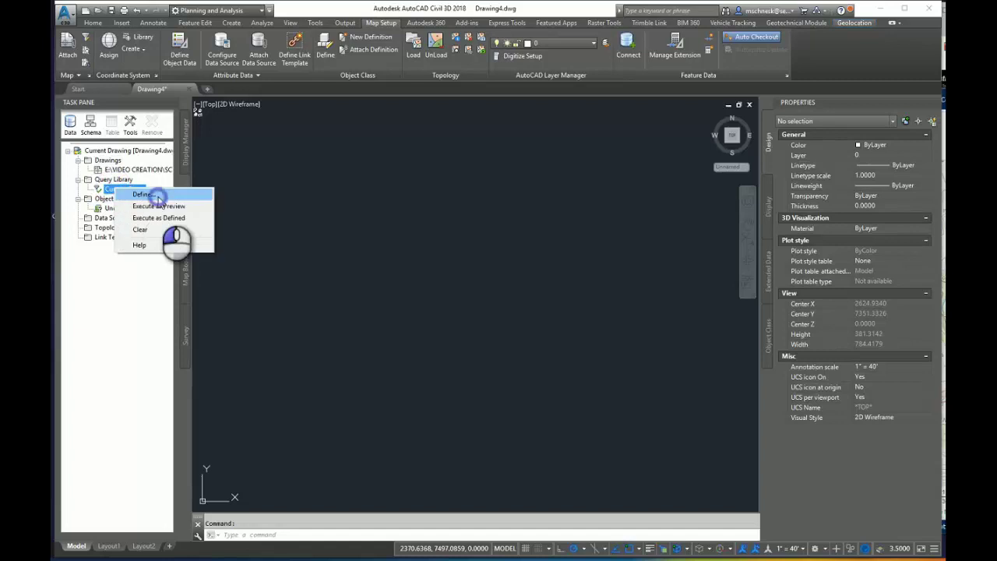
left_click(148, 194)
left_click_drag(550, 157, 382, 182)
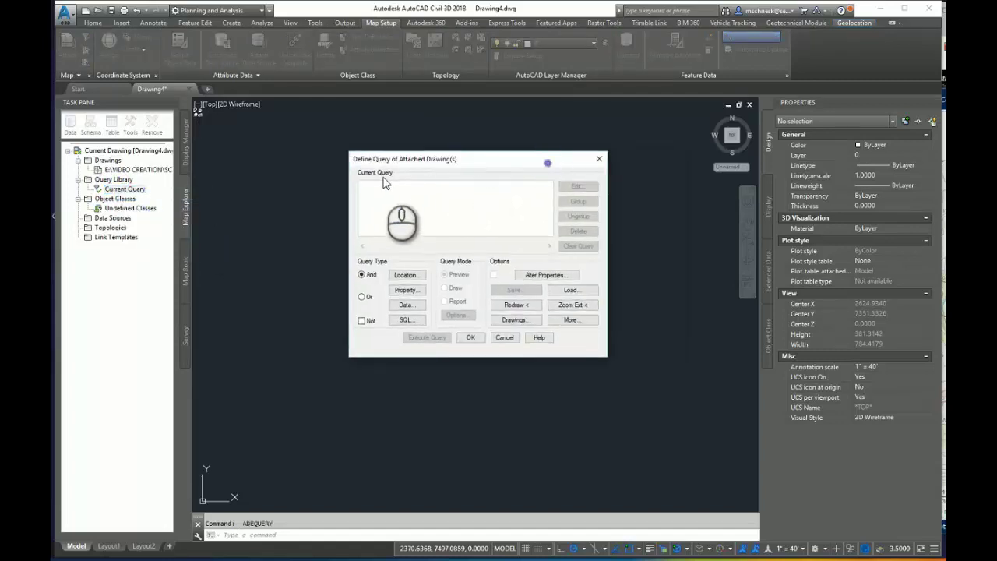
Step: Add a property condition to the query: Layer = contours
left_click(405, 291)
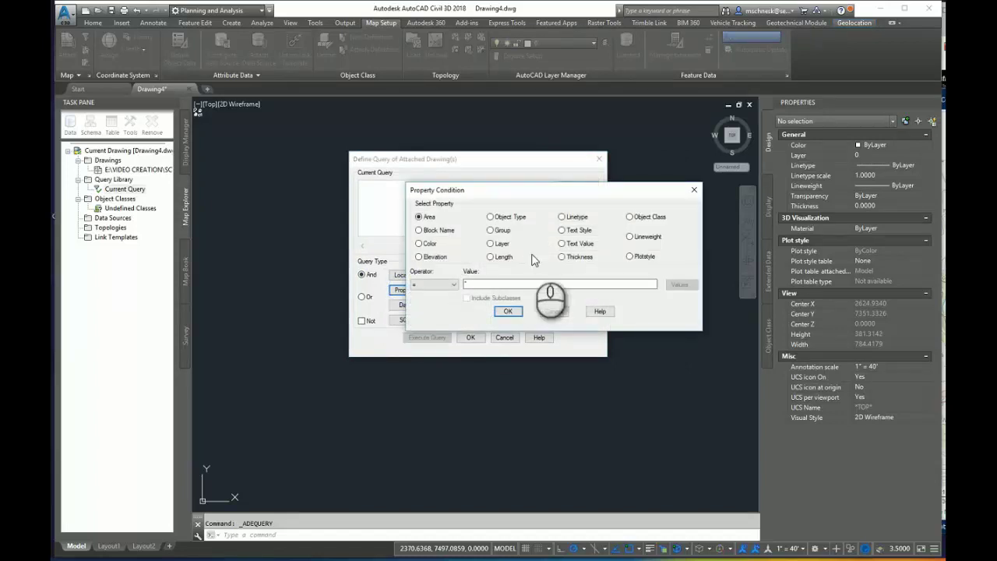
left_click(493, 243)
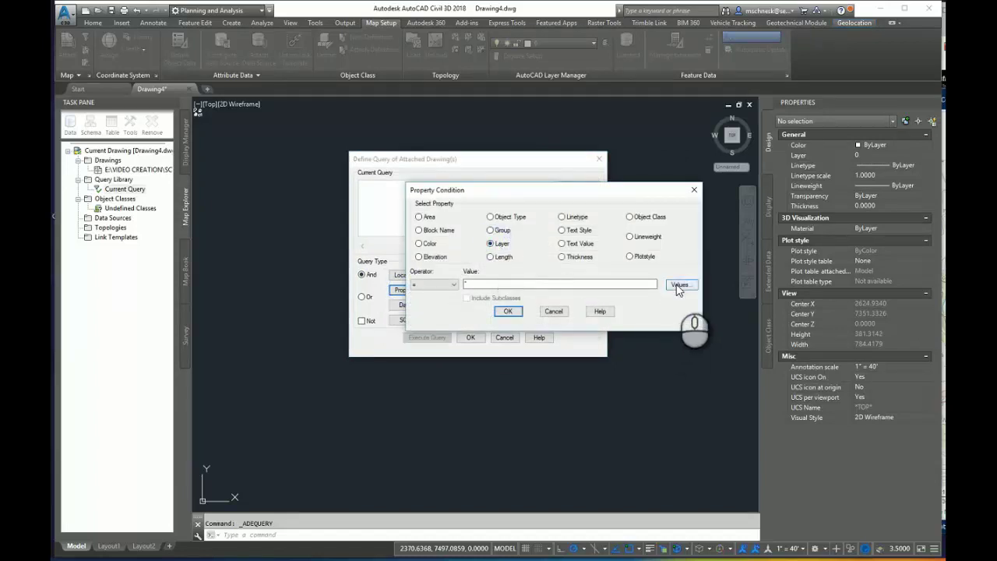
left_click(680, 286)
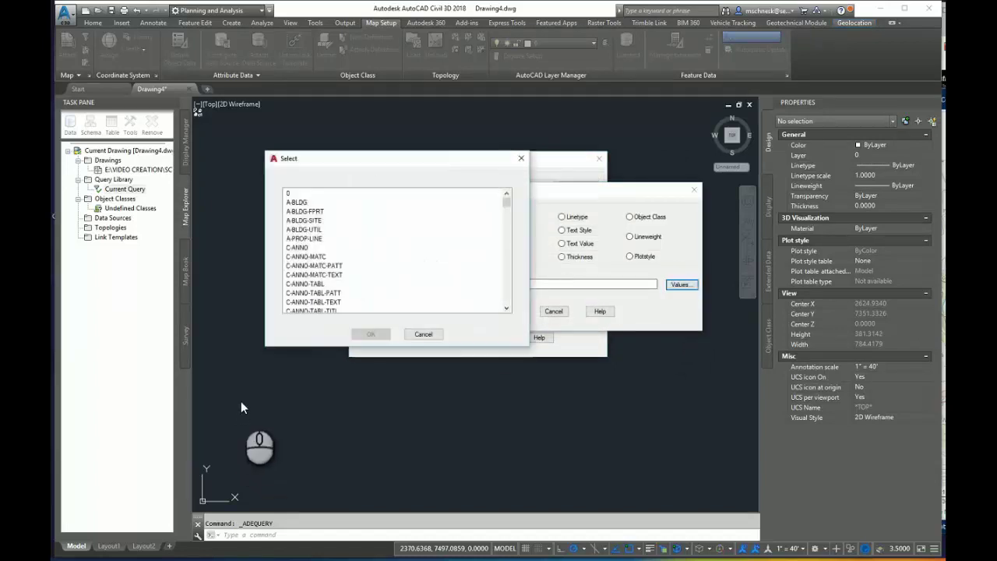
left_click_drag(507, 204, 509, 291)
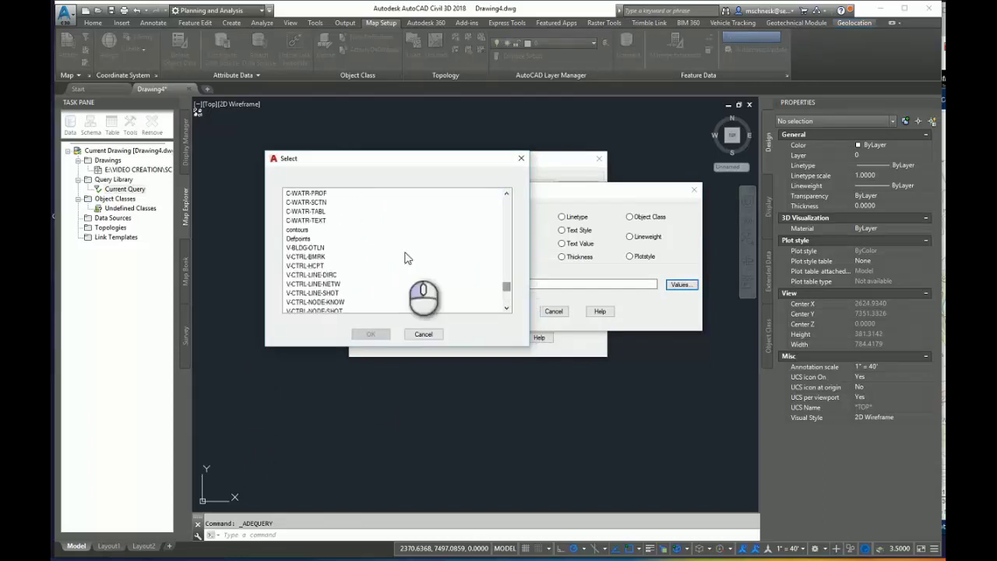
left_click(298, 230)
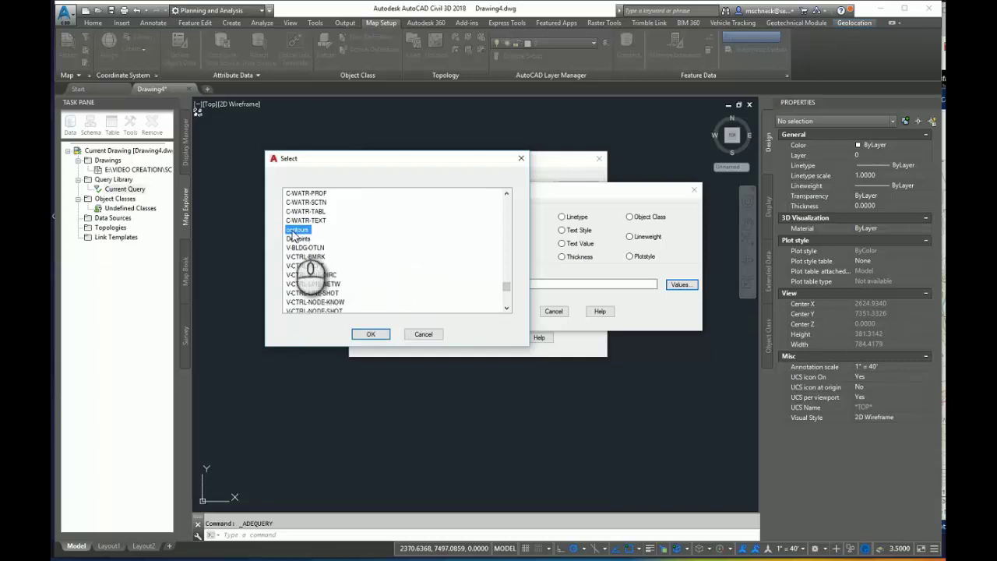
left_click(372, 334)
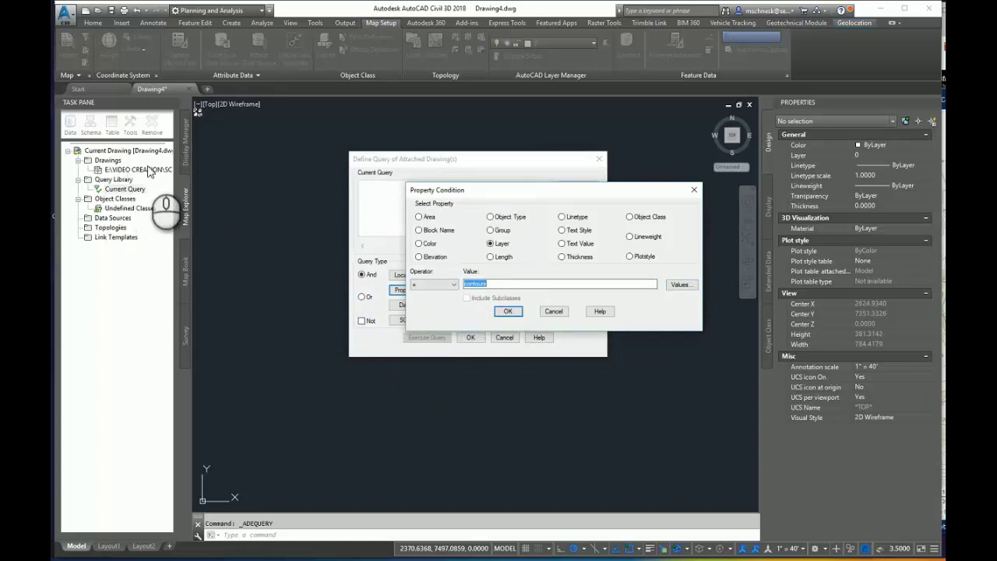
Step: Confirm the Layer = contours condition and add an alteration setting Elevation to CONTOURELE@contours
left_click(506, 311)
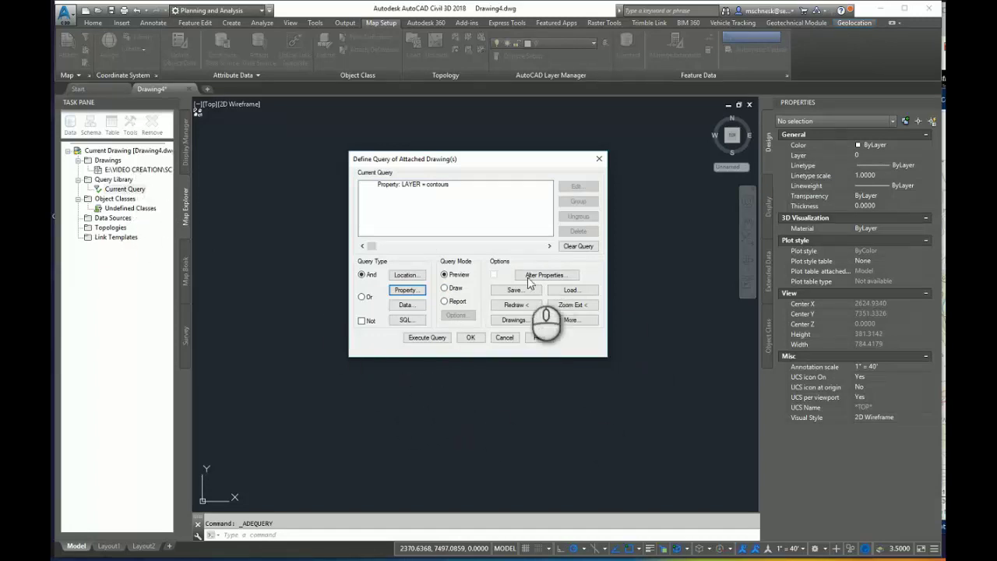
left_click(546, 277)
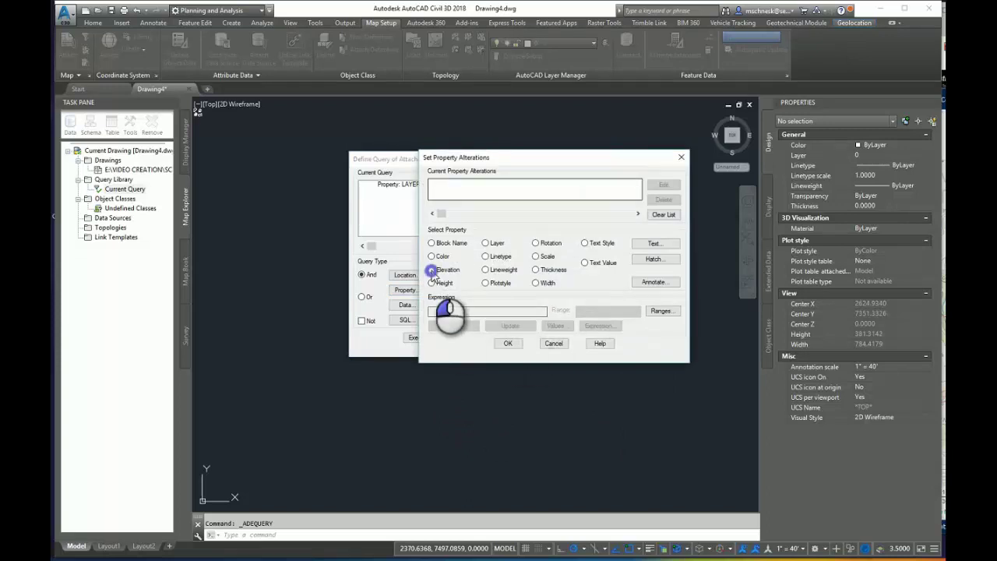
left_click(432, 269)
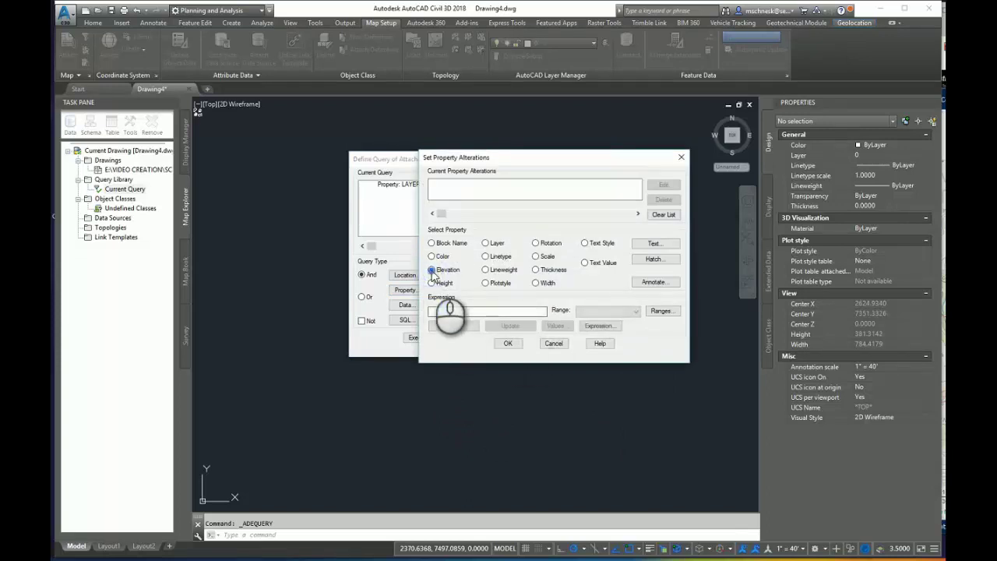
left_click(601, 327)
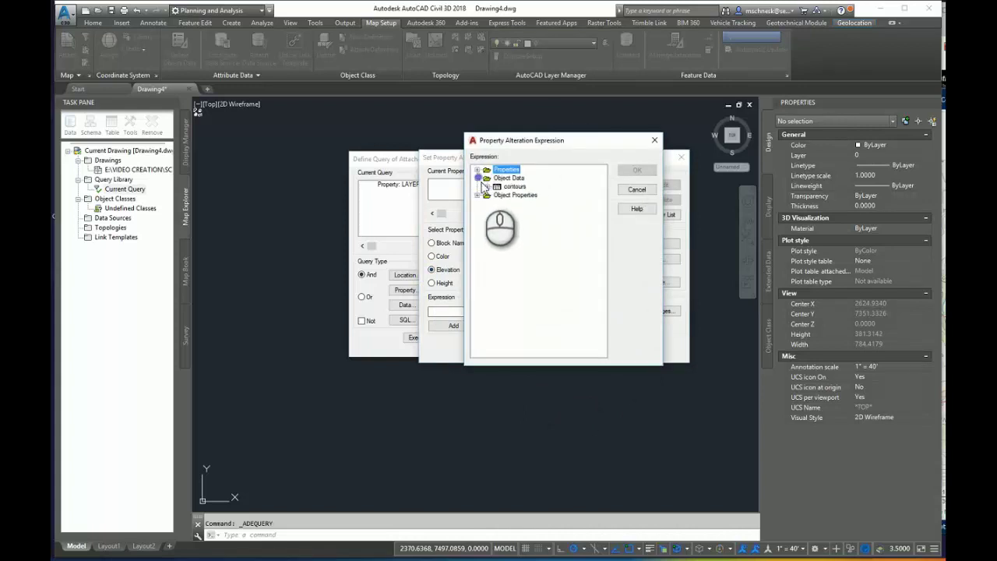
left_click(487, 187)
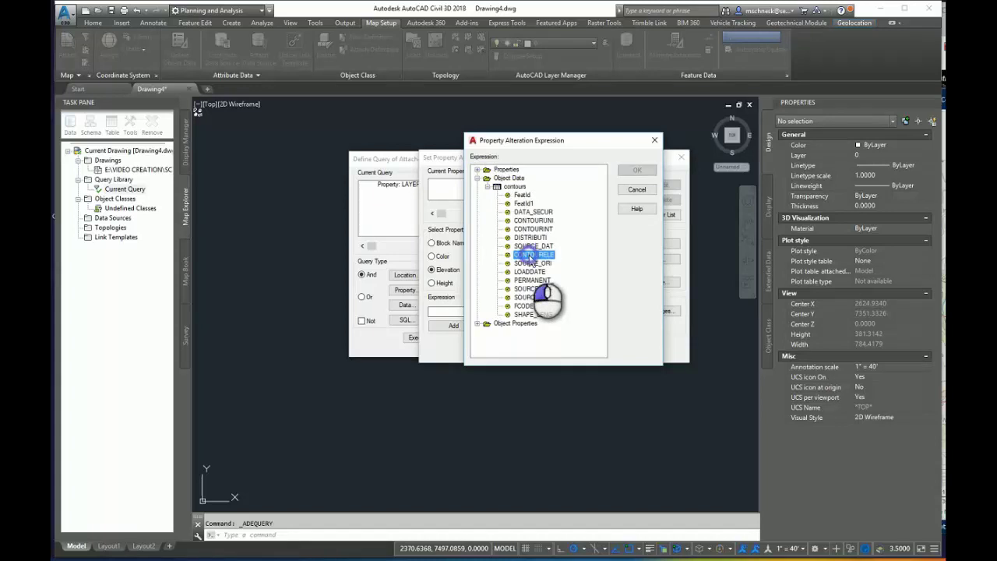
left_click(530, 255)
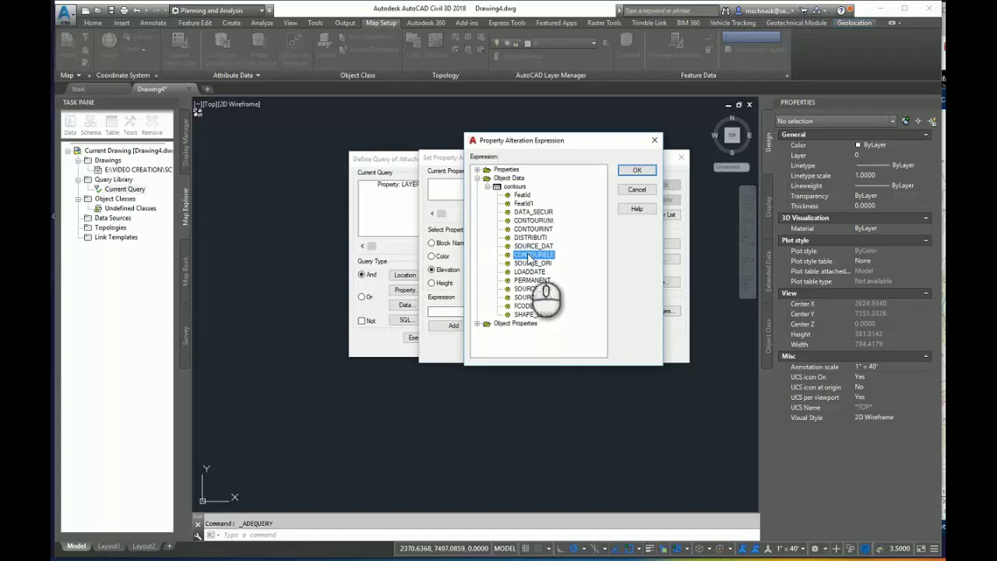
left_click(636, 170)
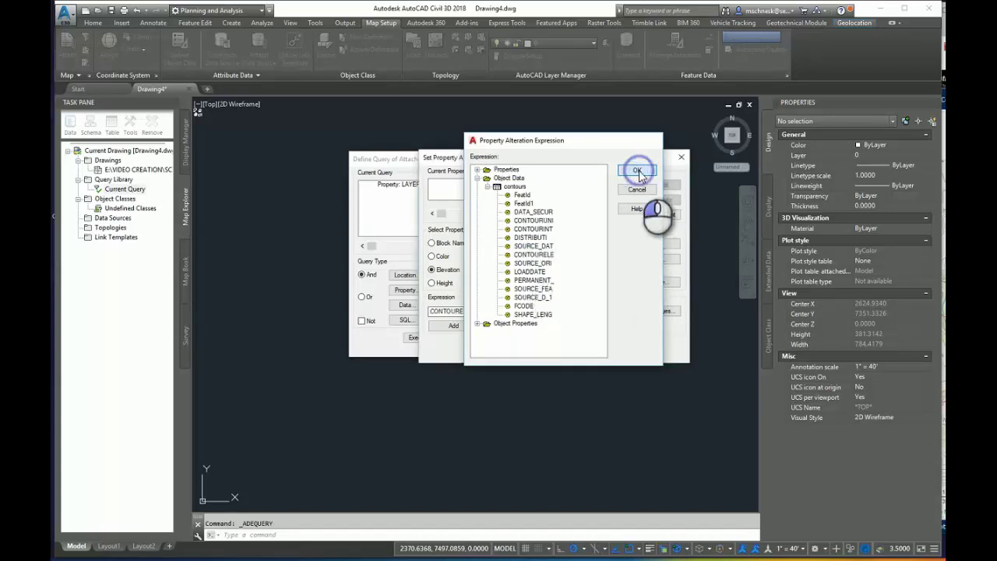
left_click(461, 327)
left_click_drag(477, 157, 488, 248)
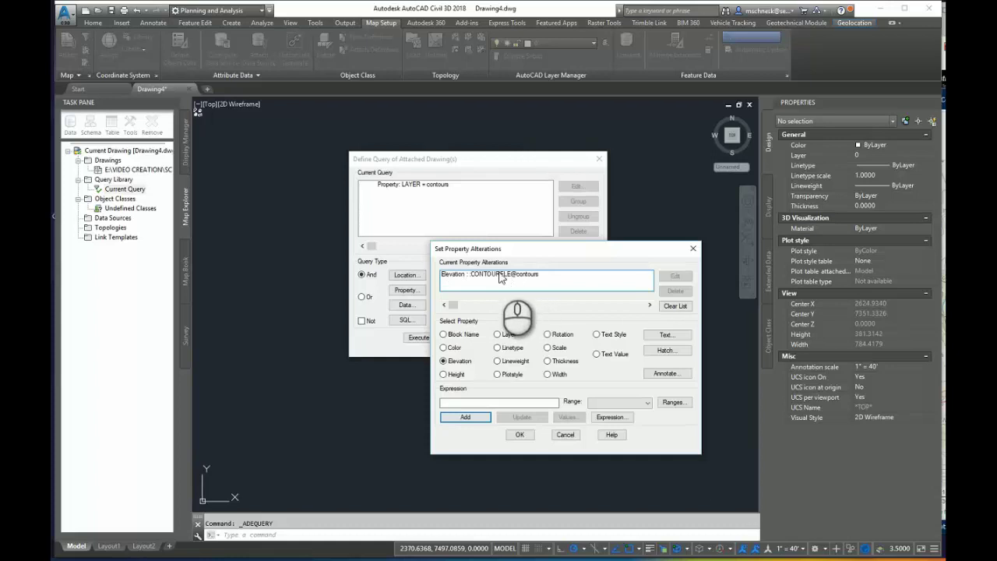
Step: Run the query in Draw mode to bring the 103 contours in, then zoom to extents
left_click(521, 435)
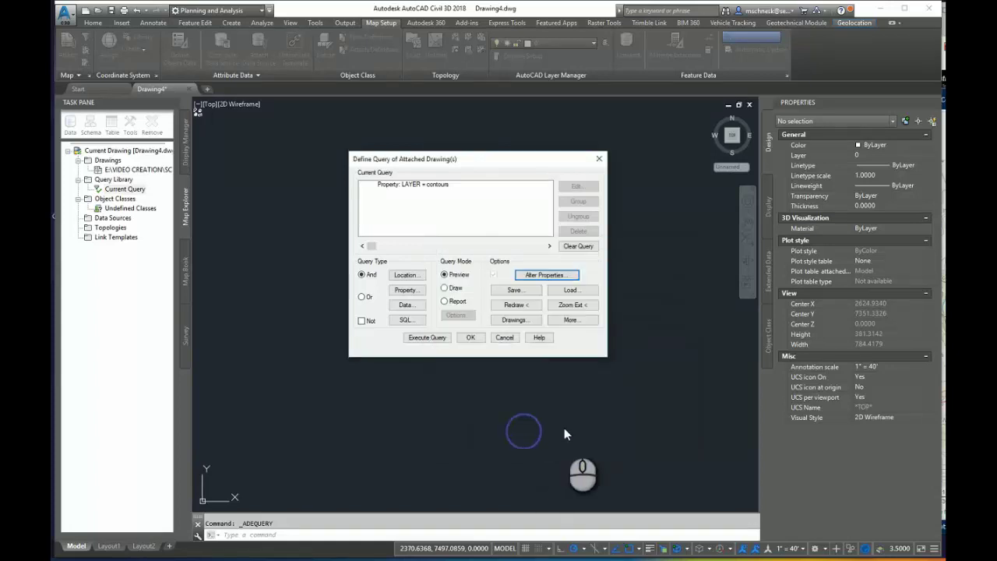
left_click(444, 289)
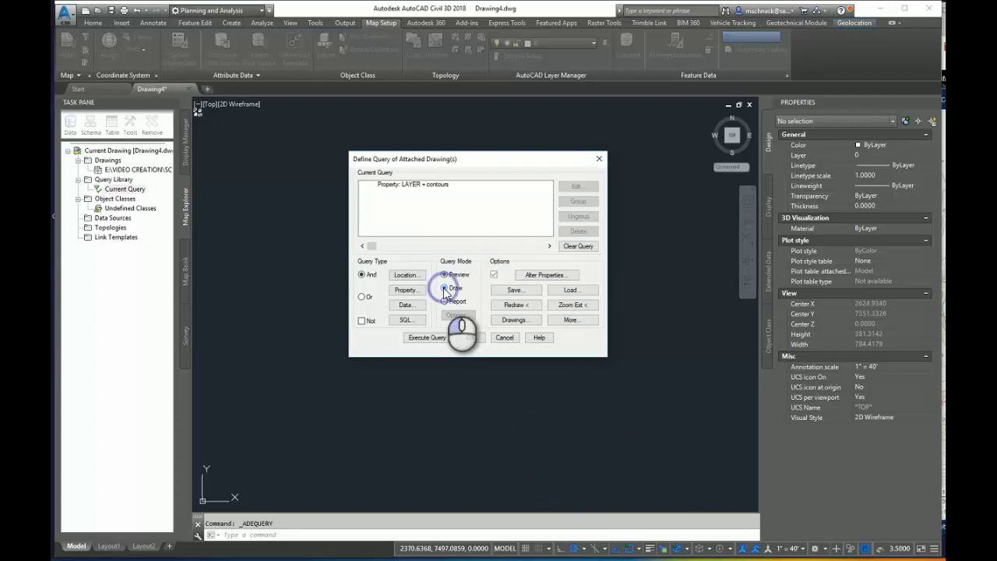
left_click(433, 338)
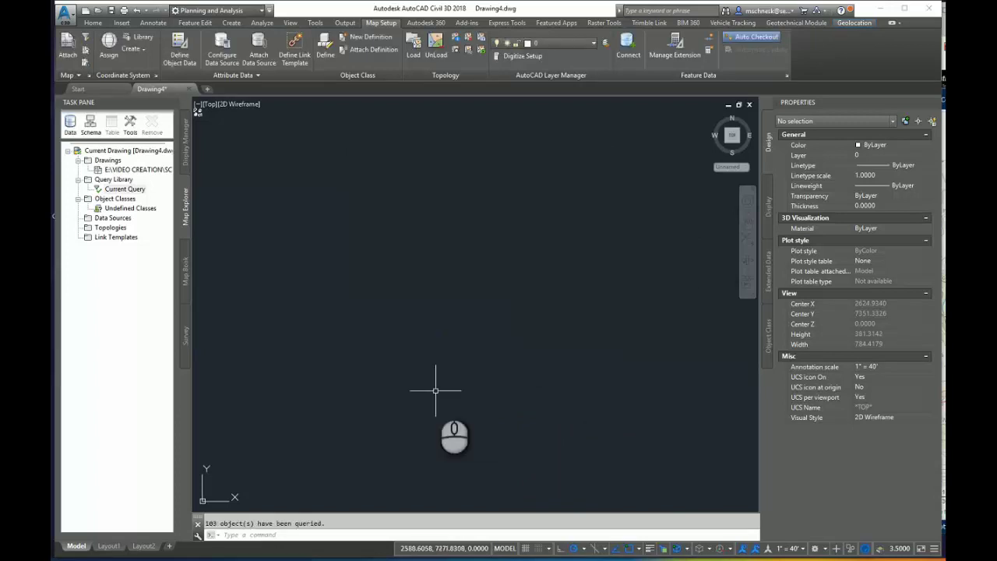
left_click(746, 235)
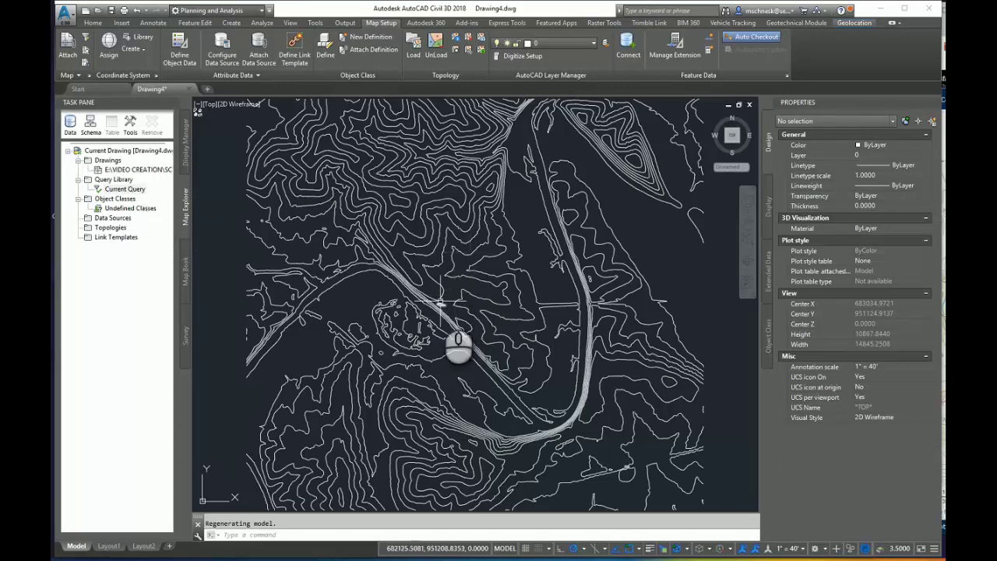
Step: Inspect one contour's elevation, then switch to the Civil 3D workspace
left_click(530, 274)
left_click(572, 303)
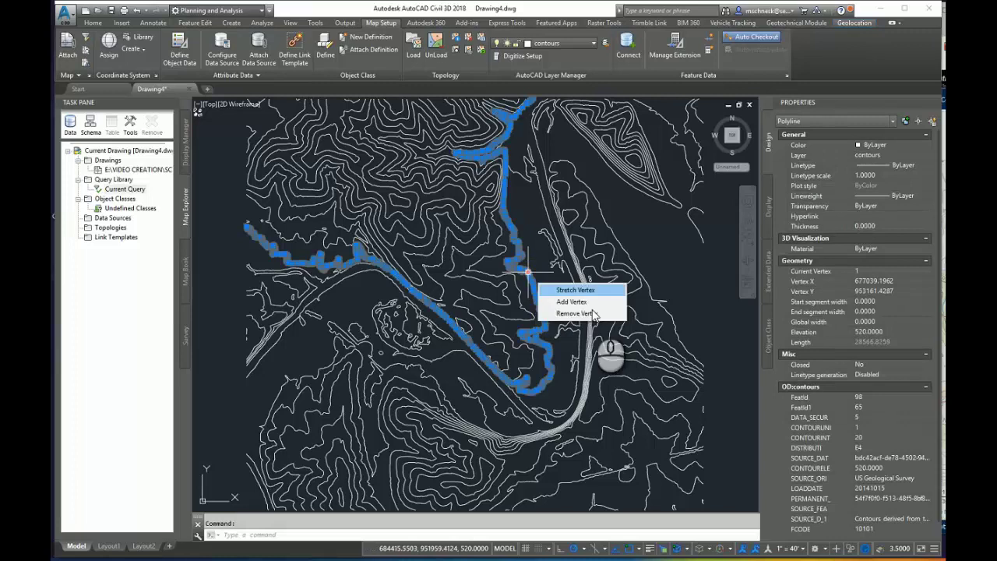
left_click(581, 304)
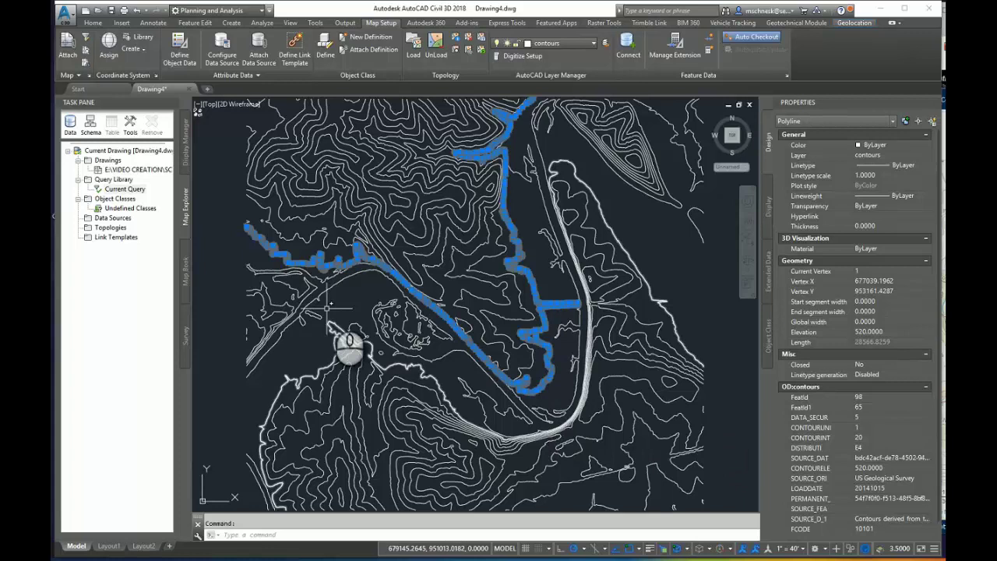
left_click(232, 13)
left_click(194, 26)
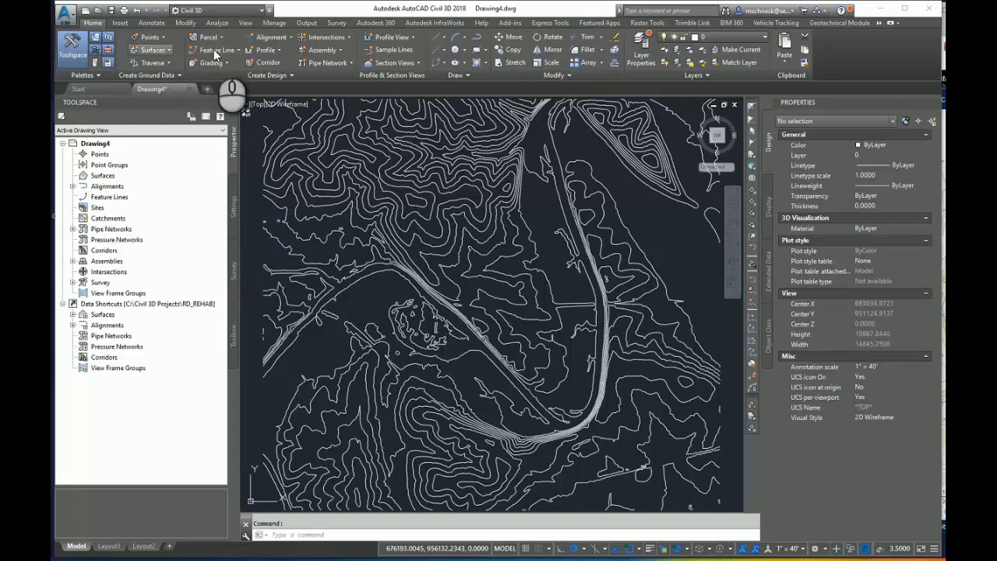
Step: Create TIN surface 'Contour EG' on layer C-TOPO styled Contours 2' and 10' (Background)
left_click(166, 51)
left_click(178, 67)
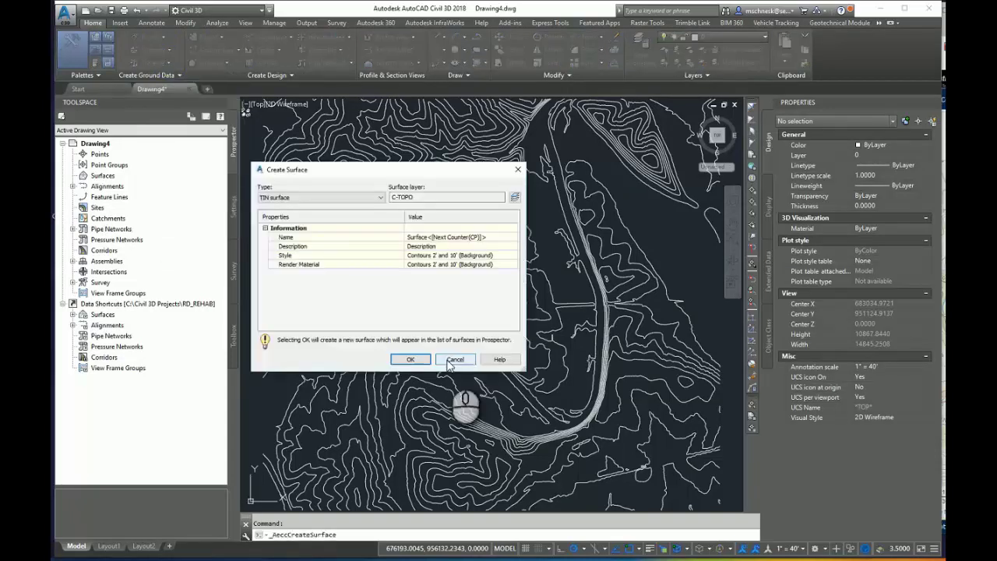
left_click(498, 237)
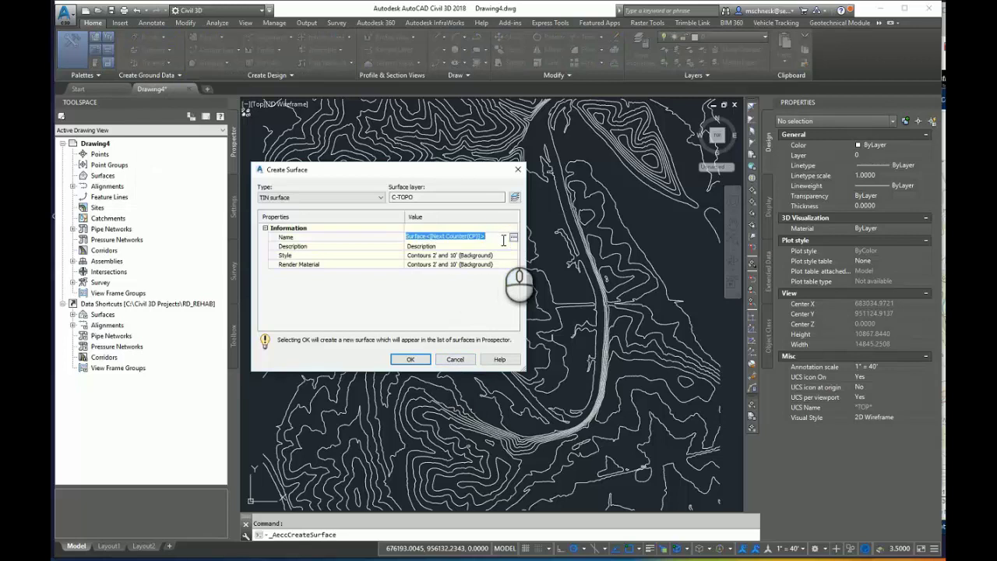
type("Contour EG")
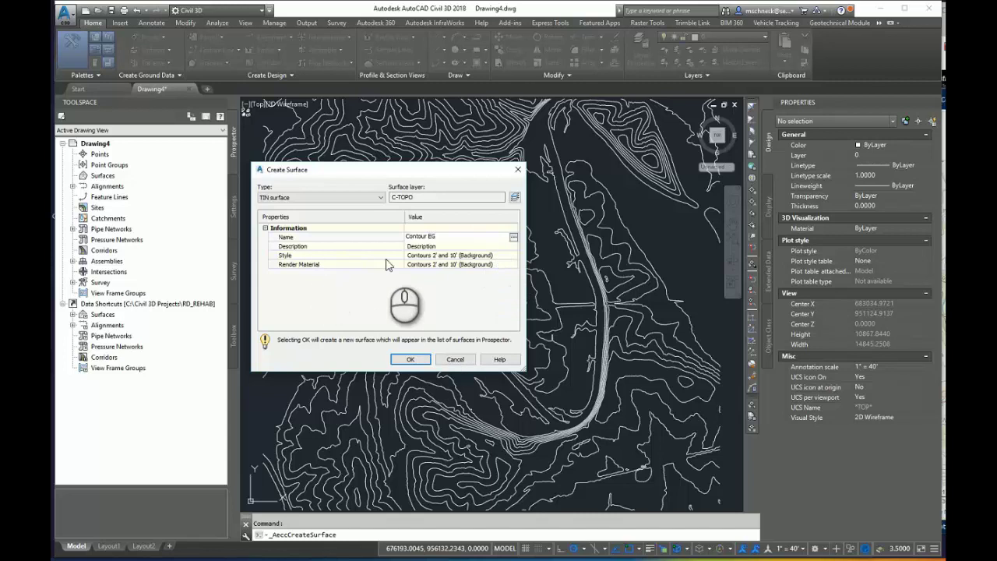
left_click(408, 360)
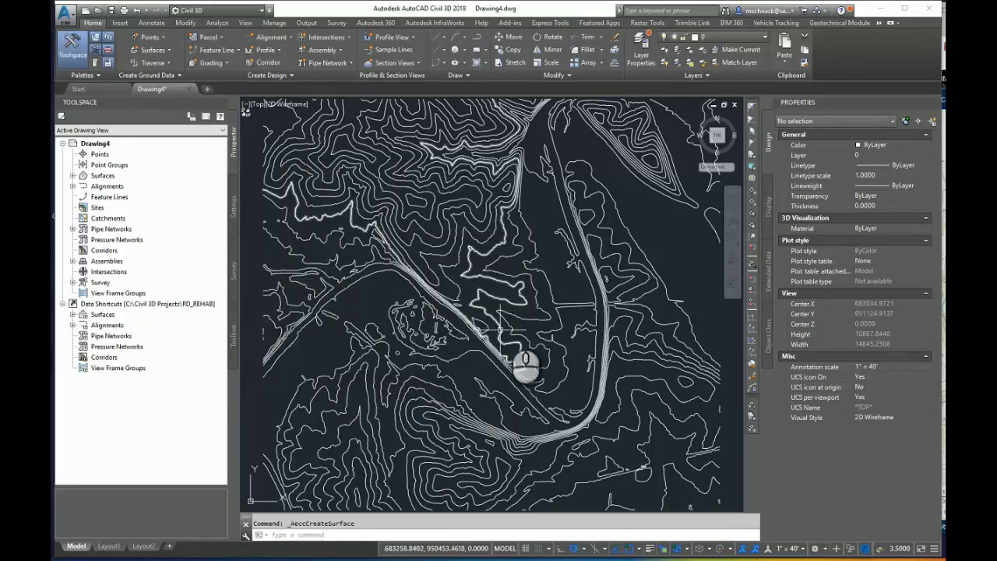
Step: Start adding contour data to Contour EG's Contours definition in Toolspace
left_click(73, 175)
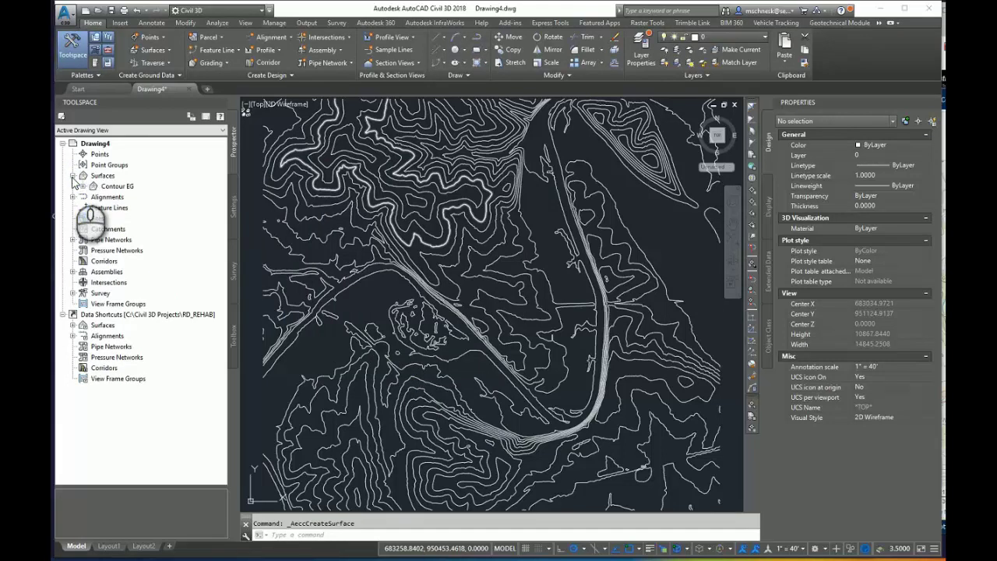
left_click(83, 187)
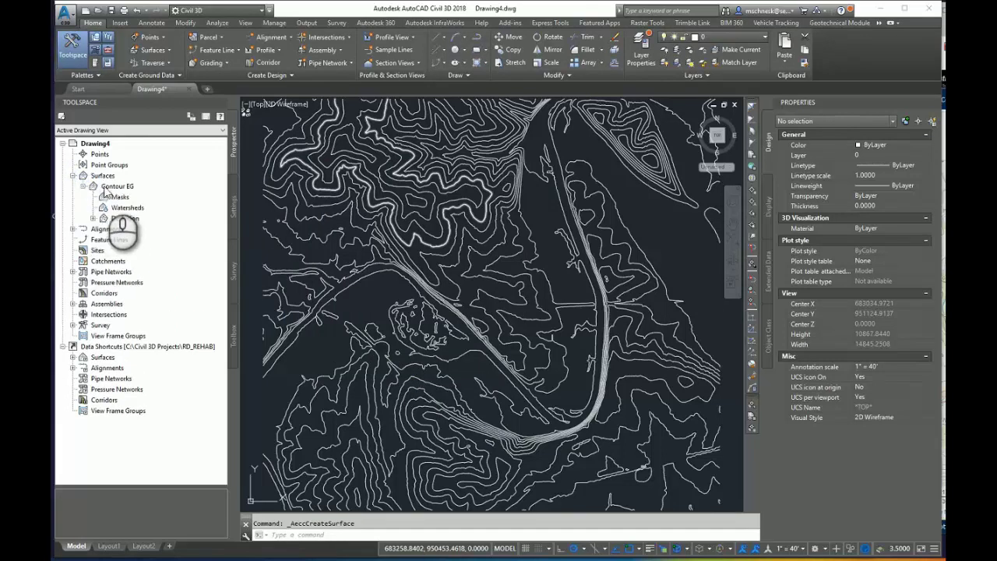
left_click(93, 218)
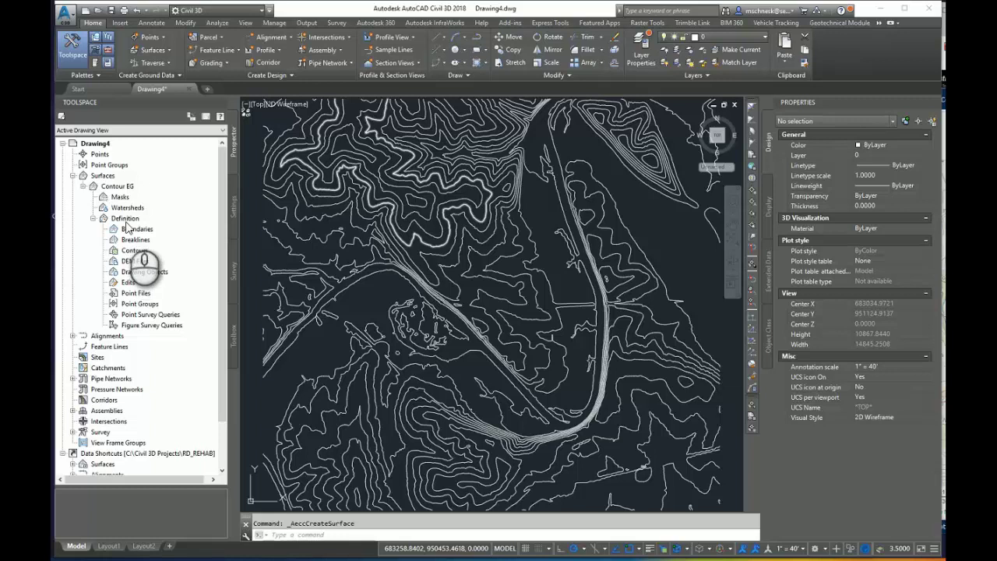
left_click(133, 252)
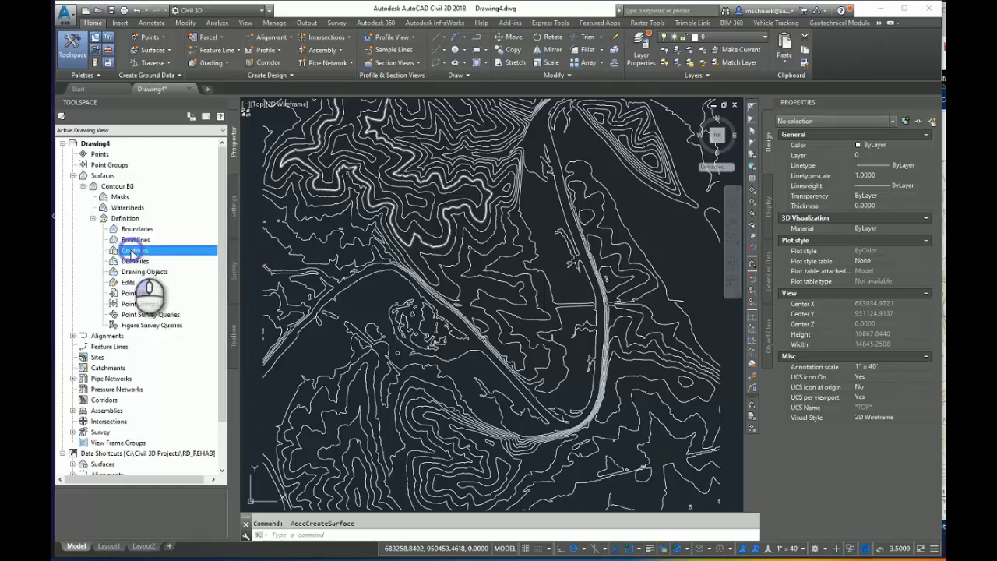
right_click(133, 253)
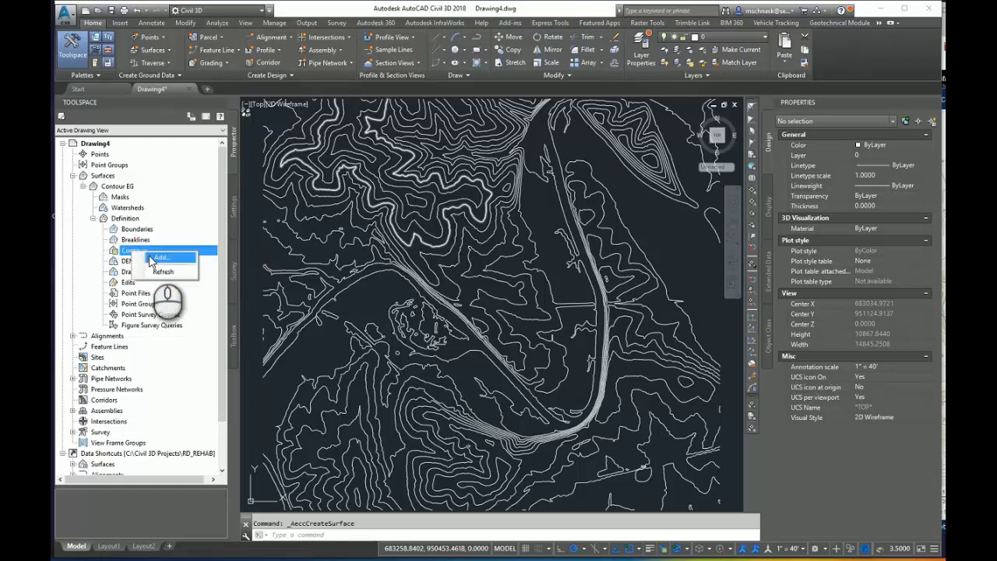
left_click(148, 259)
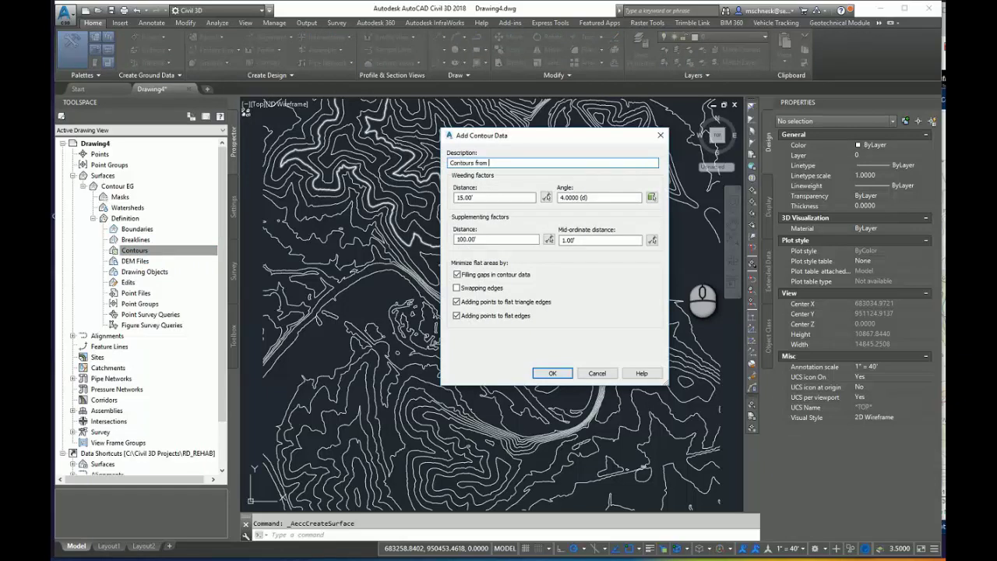
Step: Accept 'Contours from GIS' contour data with edge swapping, 100.00' supplementing and 1.00' mid-ordinate distances
left_click(456, 287)
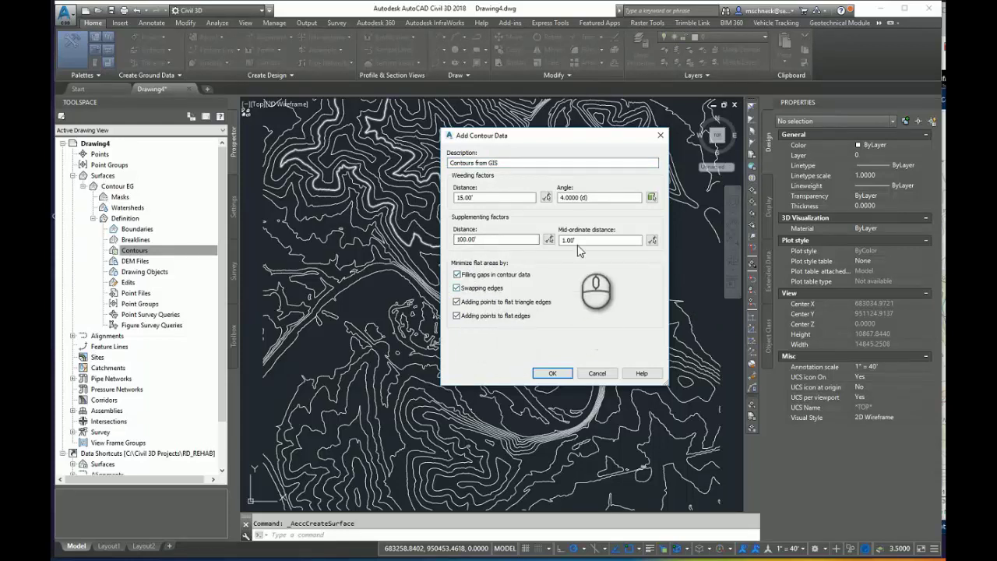
double_click(472, 238)
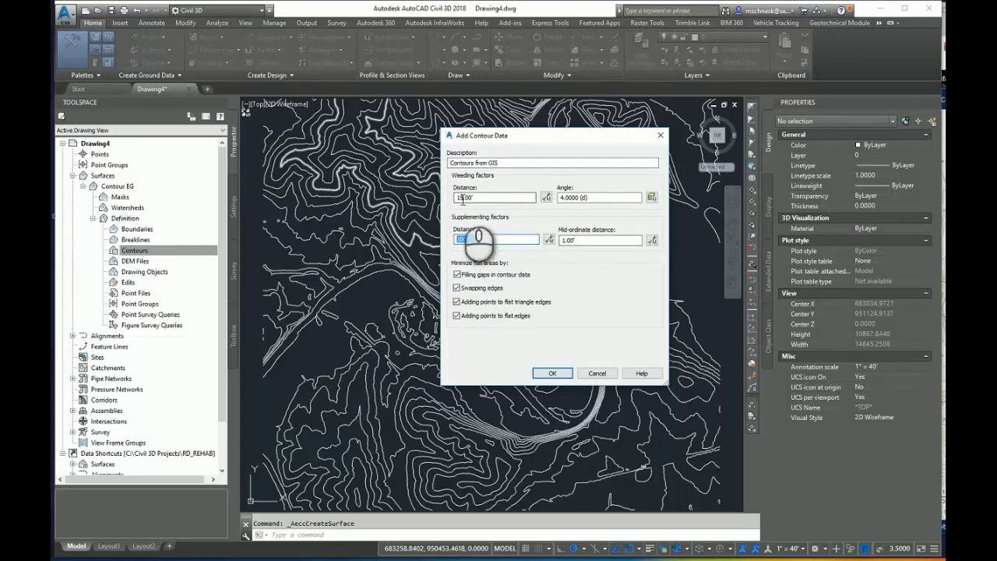
double_click(568, 240)
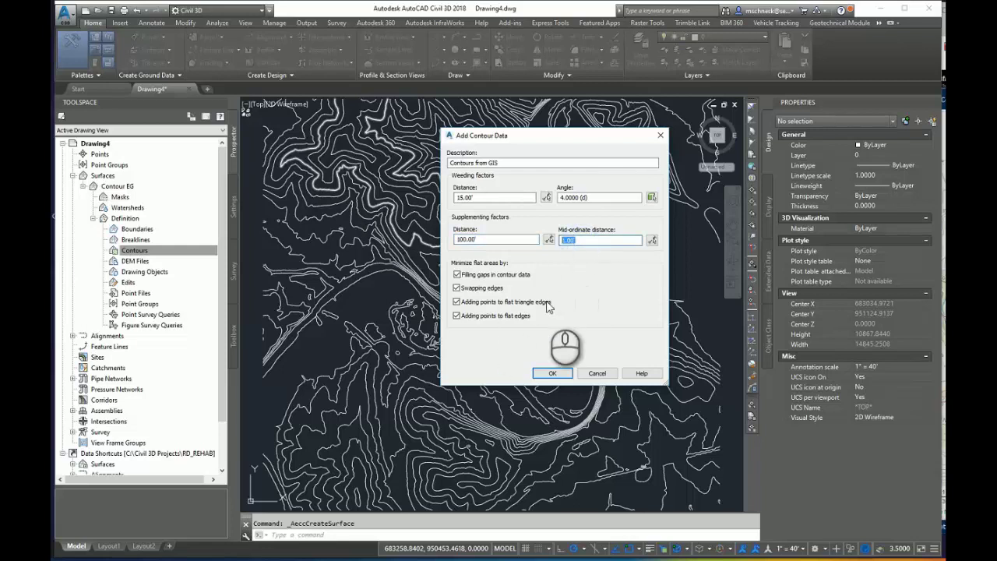
left_click(553, 373)
scroll(502, 280, "down", 5)
Step: Window-select all 103 contour polylines and add them to Contour EG
left_click(410, 191)
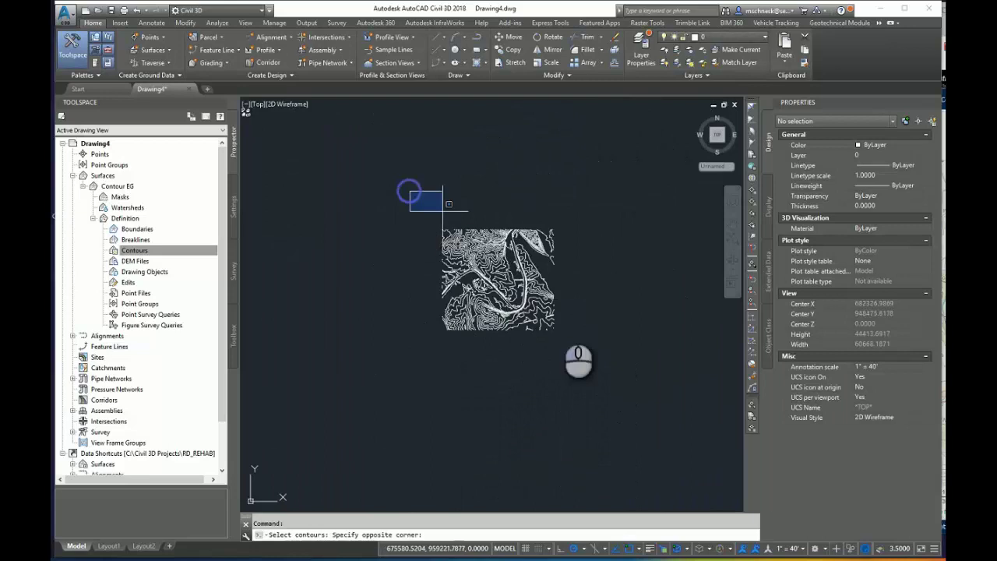
left_click(607, 365)
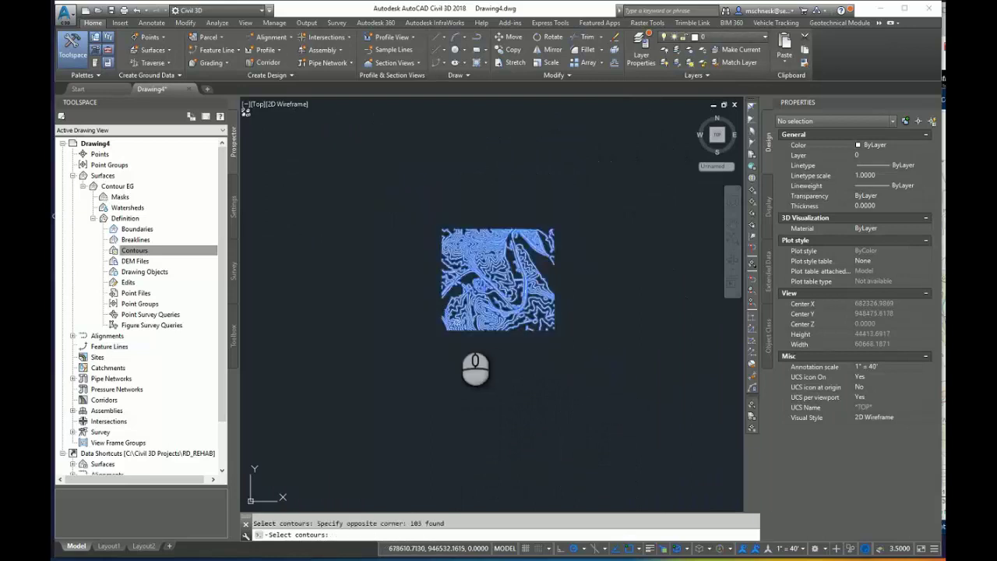
key("Return")
scroll(534, 360, "up", 5)
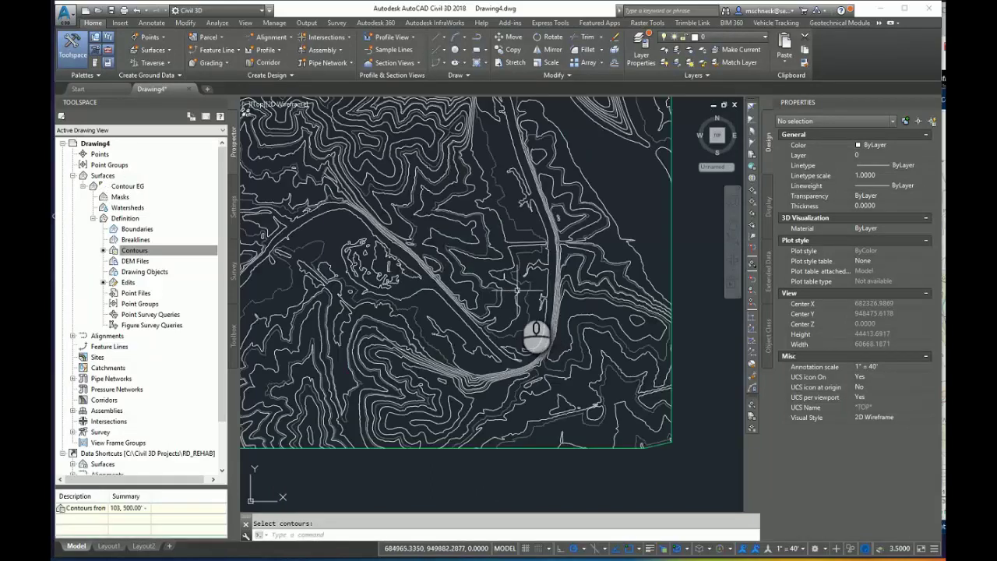
scroll(522, 295, "up", 2)
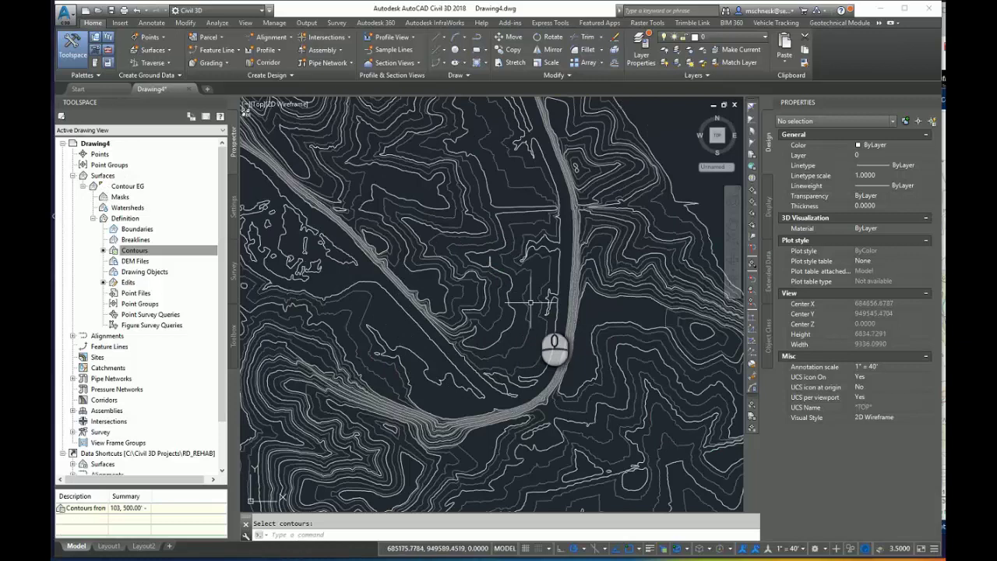
Step: Select Contour EG to confirm 29464 points spanning elevations 500' to 680'
left_click(521, 298)
scroll(543, 292, "down", 1)
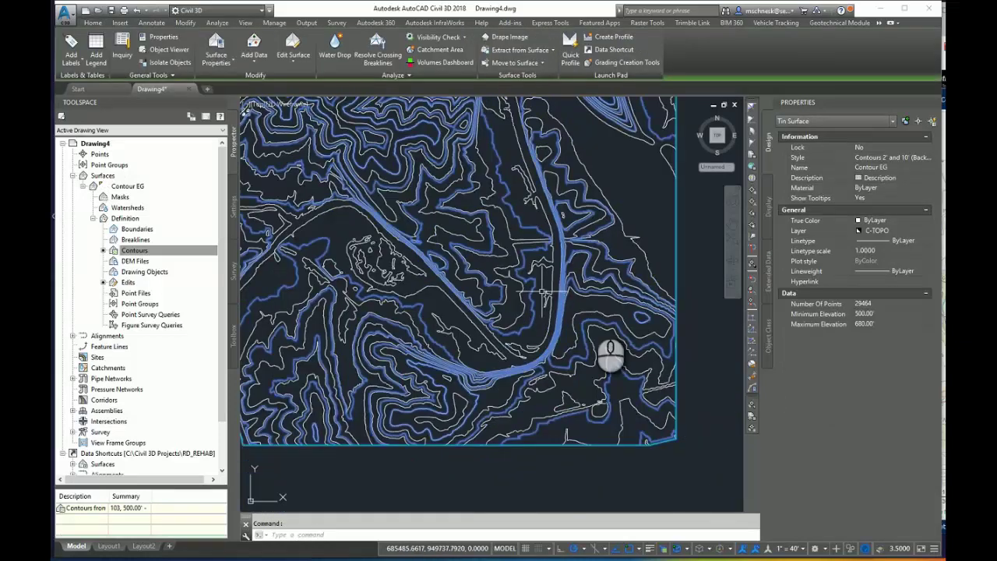
scroll(543, 292, "down", 3)
scroll(573, 214, "down", 1)
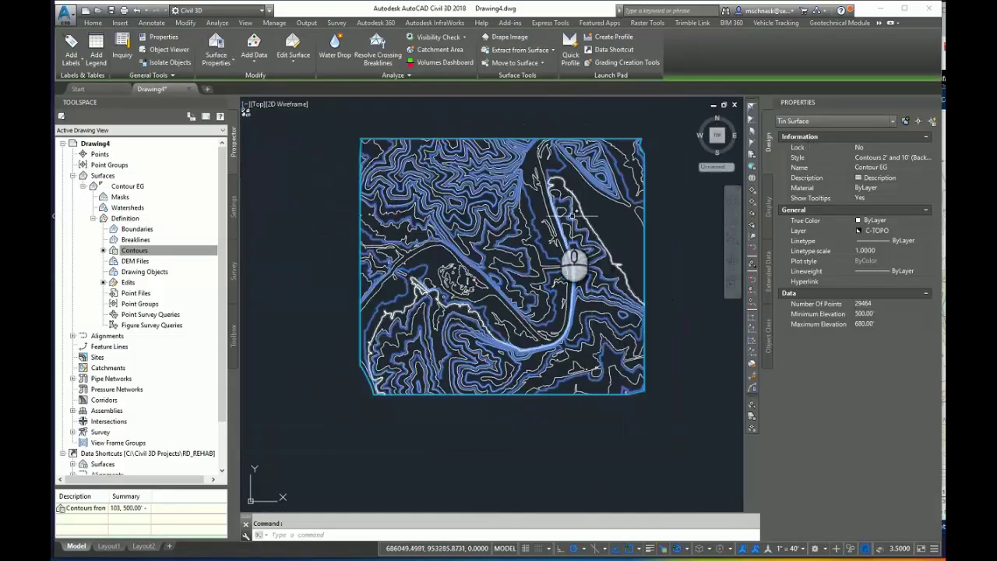
scroll(572, 215, "up", 2)
scroll(506, 187, "down", 3)
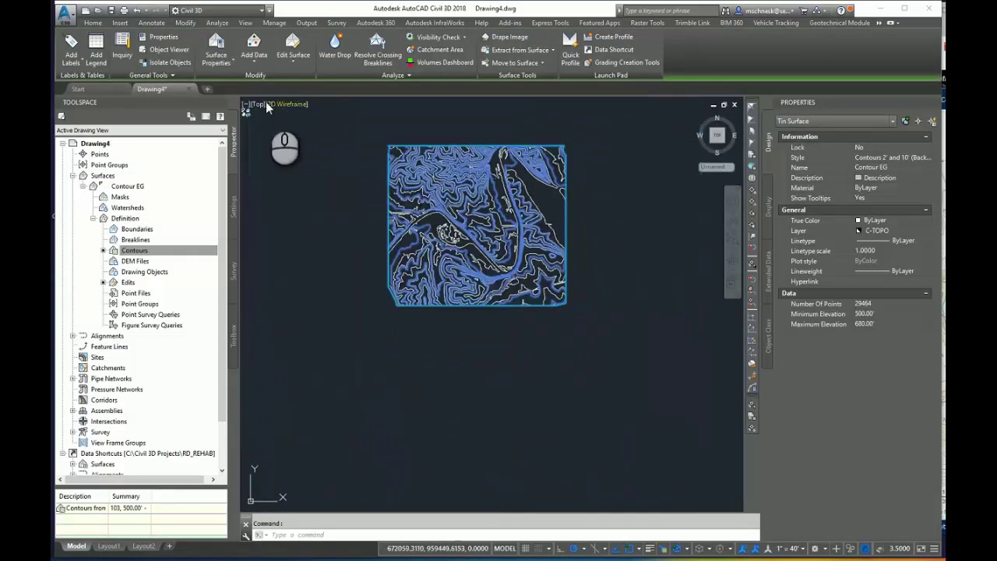
left_click(259, 106)
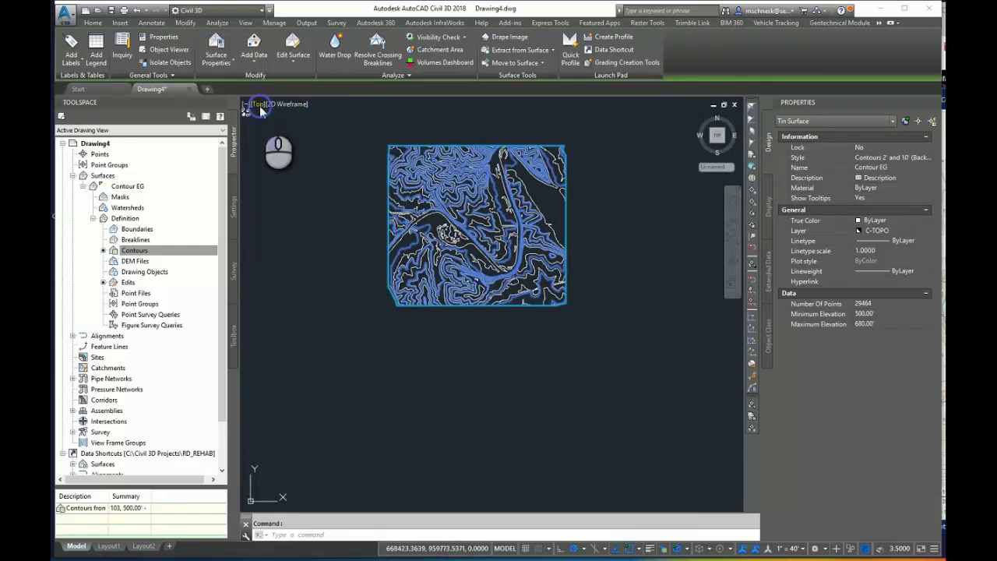
Step: Set the viewport to SW Isometric with the Conceptual visual style to shade Contour EG
left_click(300, 201)
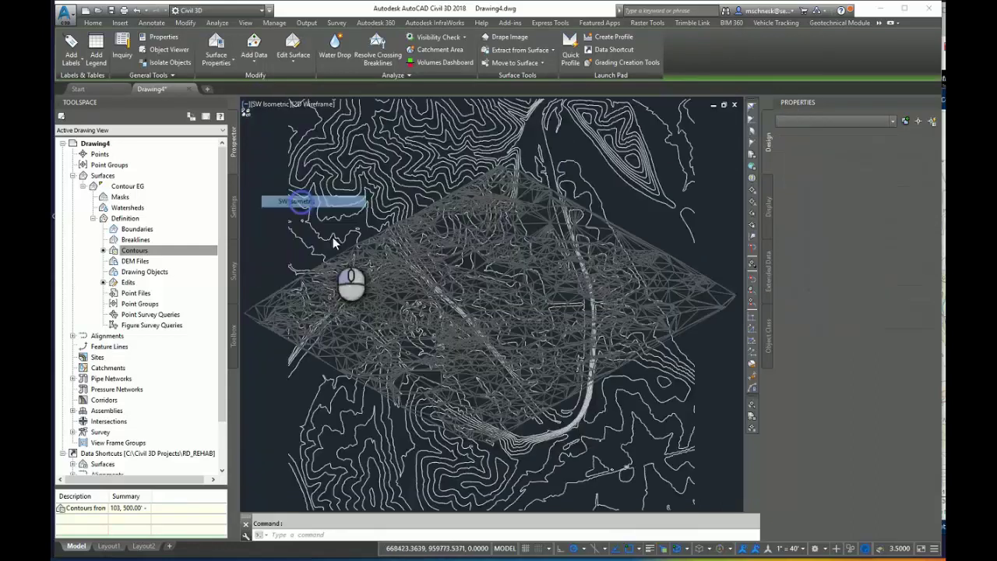
left_click(318, 108)
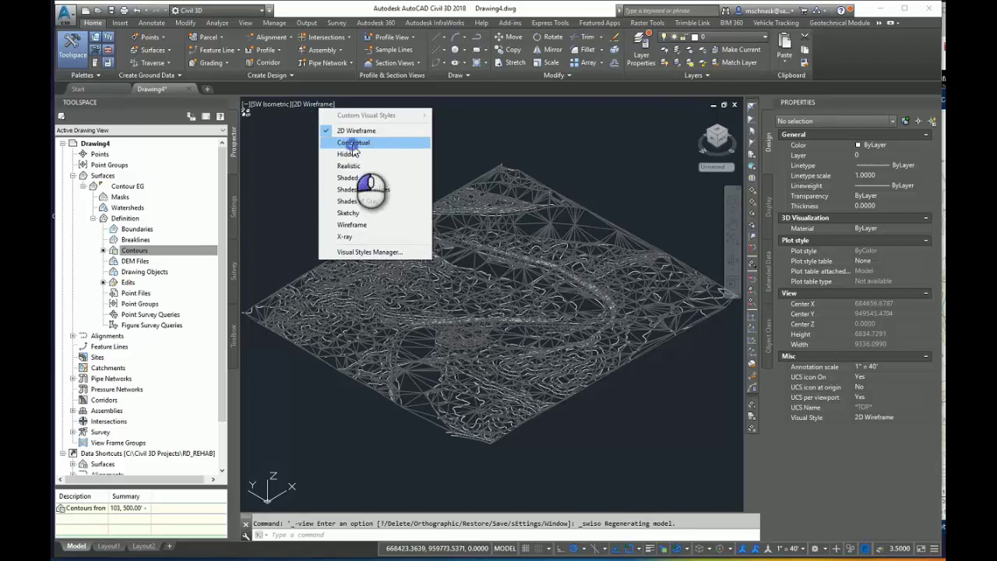
left_click(352, 146)
scroll(592, 351, "up", 5)
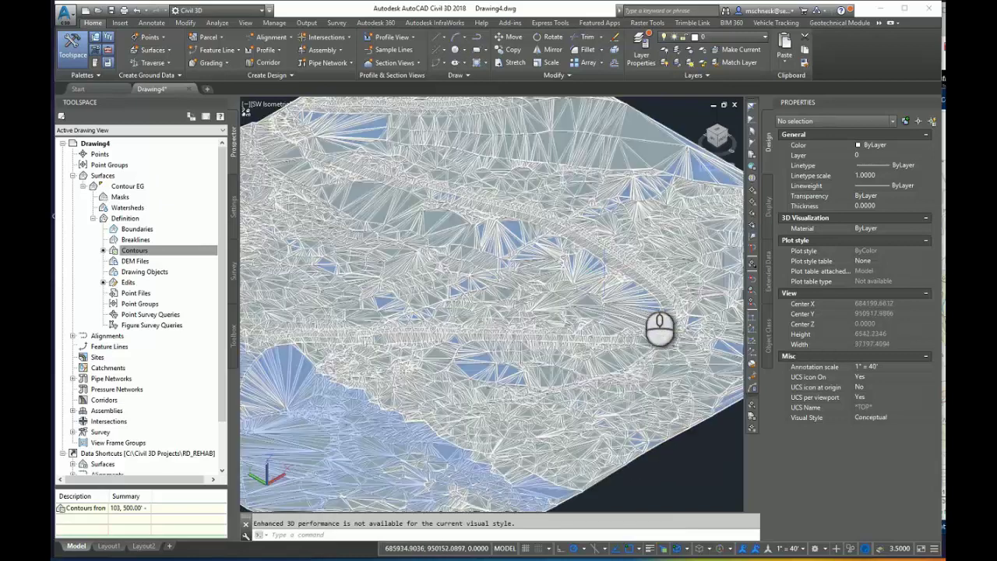
scroll(659, 328, "up", 3)
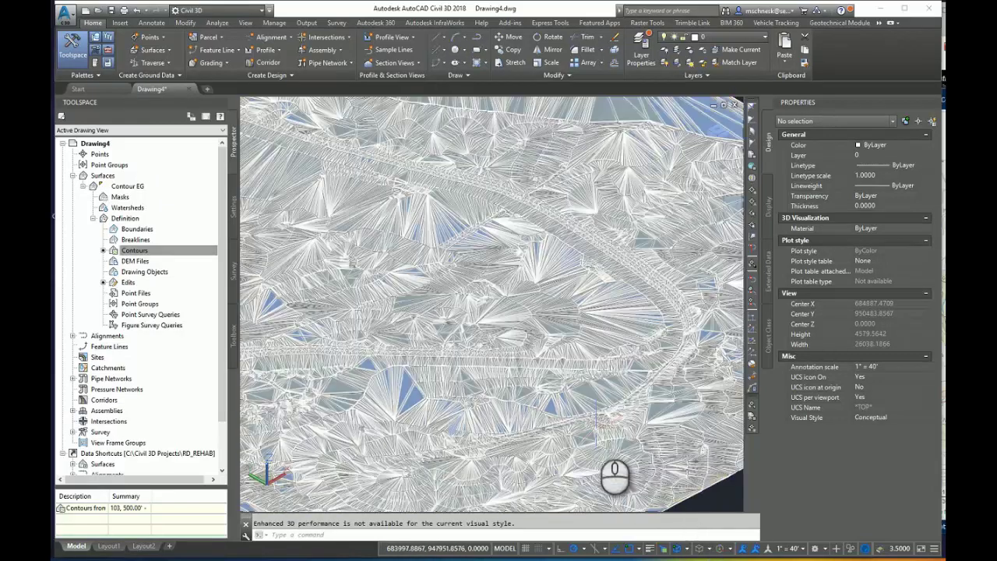
scroll(581, 398, "down", 6)
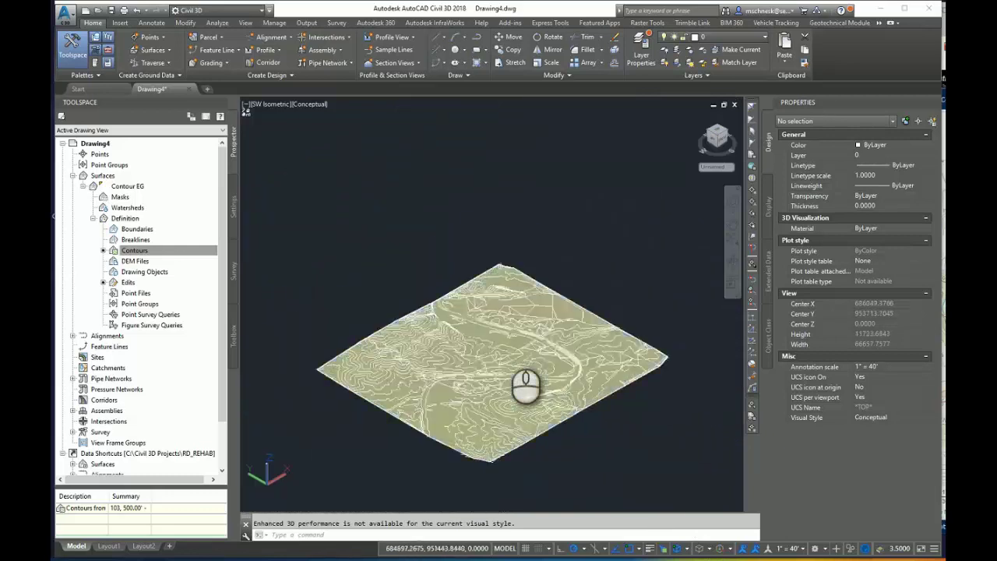